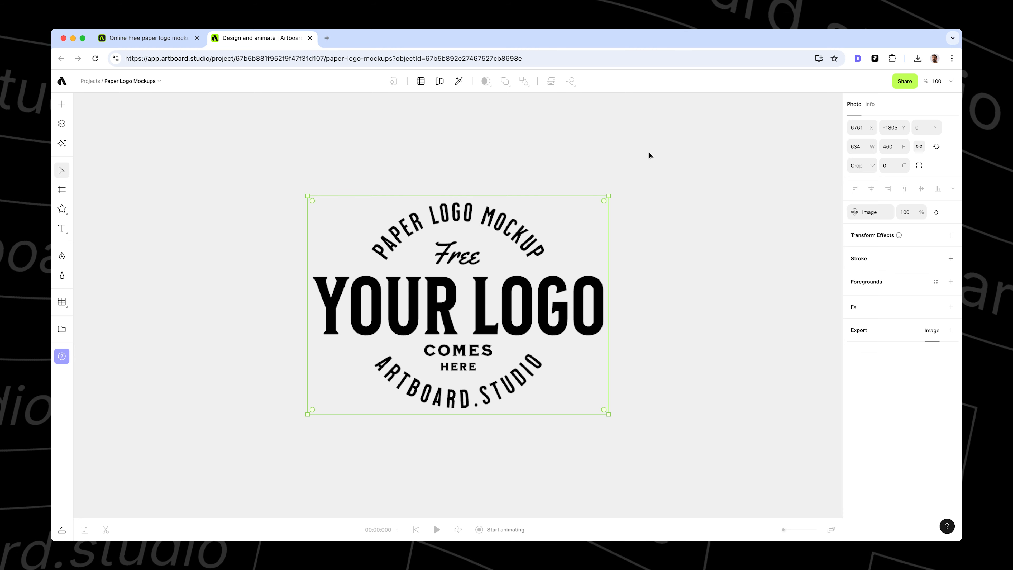
Move the brown-gold foil texture from the texture stack onto the black YOUR LOGO image.
key("shift+1")
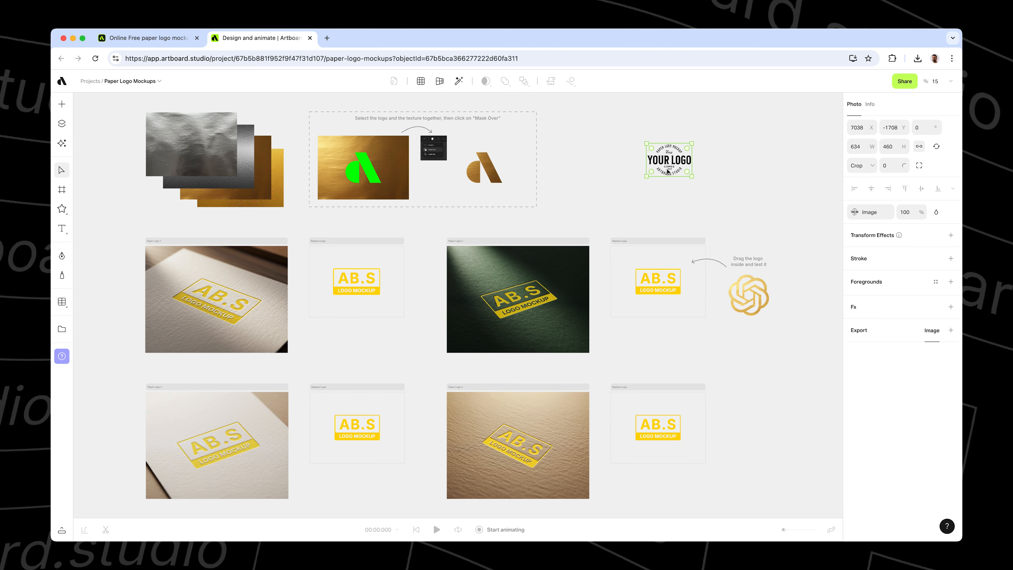
left_click(593, 200)
left_click_drag(201, 157, 302, 193)
scroll(302, 195, "up", 5)
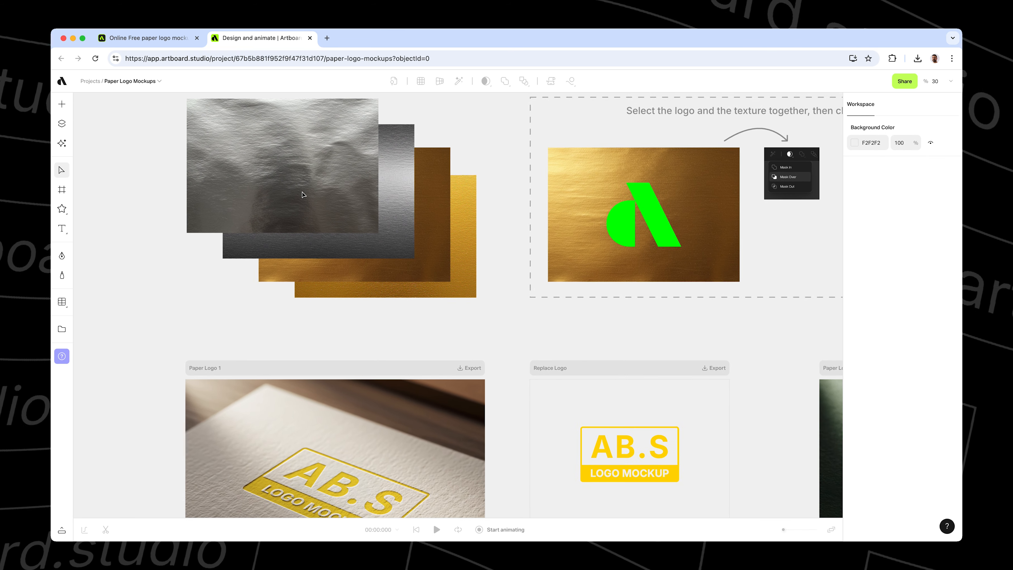
left_click_drag(302, 194, 377, 275)
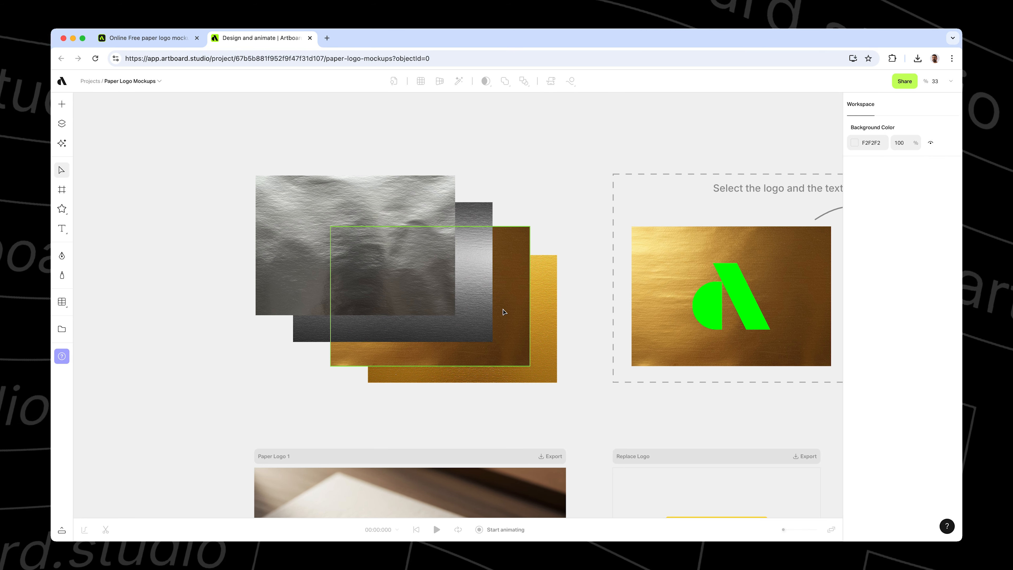
left_click(517, 315)
left_click_drag(518, 315, 566, 186)
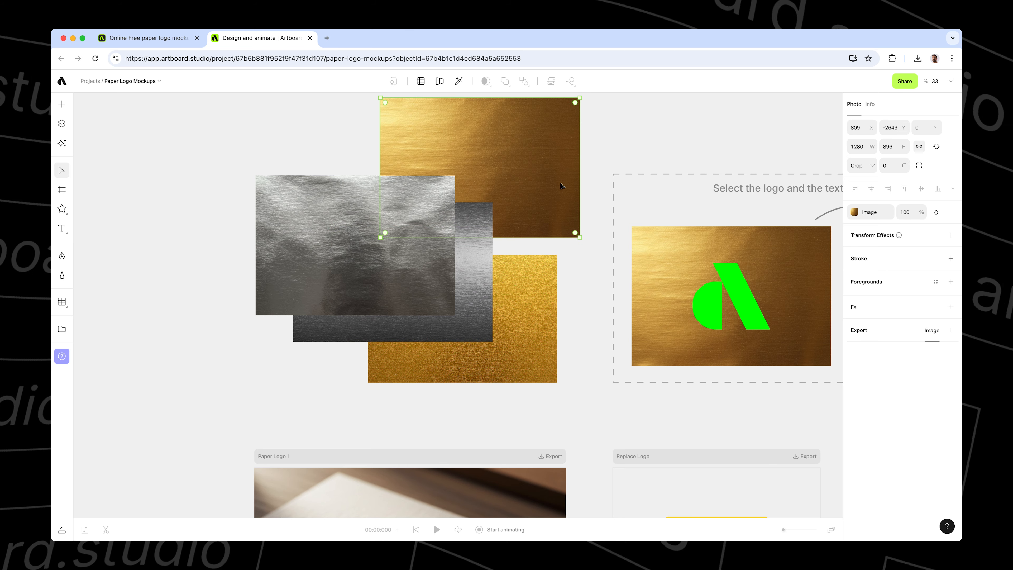
scroll(396, 254, "up", 3)
scroll(396, 254, "right", 3)
scroll(396, 254, "down", 5)
left_click_drag(364, 231, 688, 267)
scroll(687, 268, "up", 10)
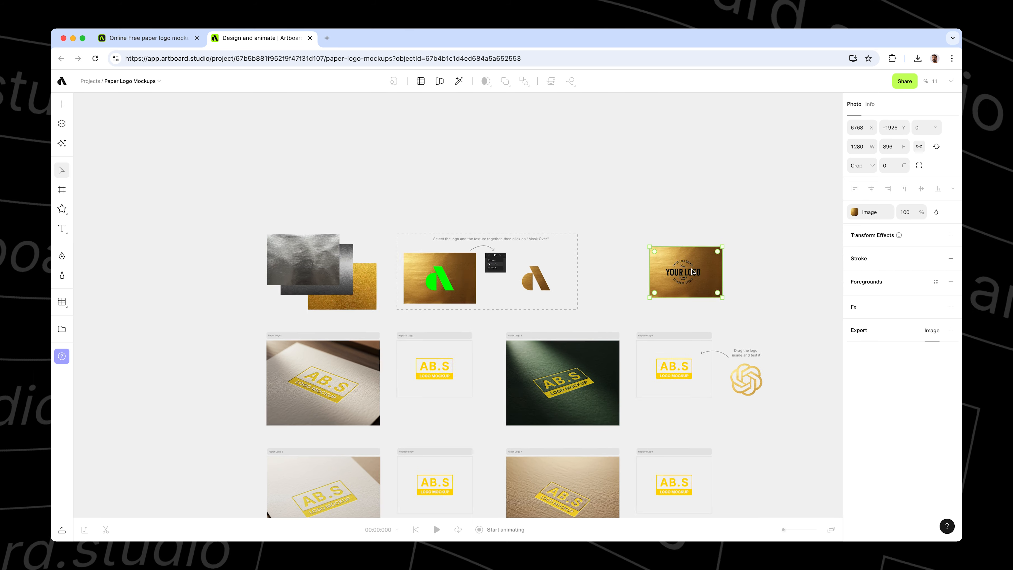
Center the black YOUR LOGO image on the gold texture at X 7091, Y -1725.
left_click(628, 284)
scroll(439, 247, "right", 5)
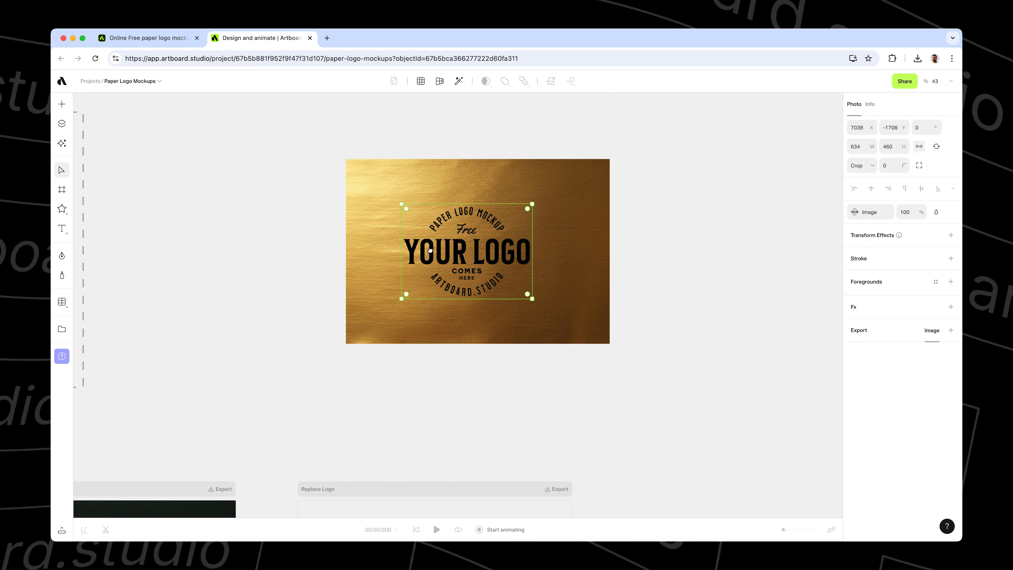
scroll(420, 239, "up", 3)
left_click_drag(420, 240, 511, 256)
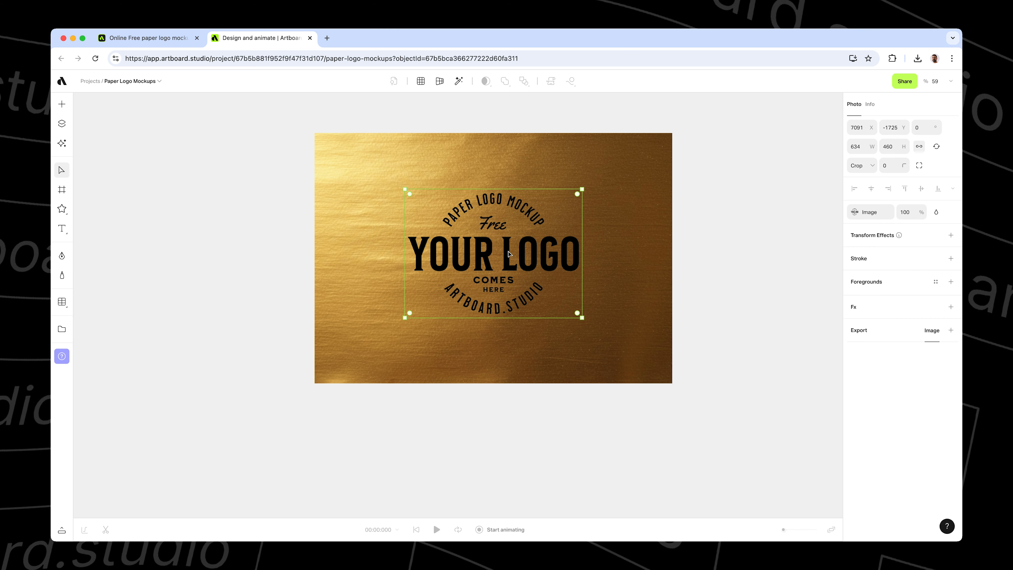
Bring the logo forward in the object stack and enlarge it to about 1022 × 742 over the texture.
right_click(508, 254)
mouse_move(546, 375)
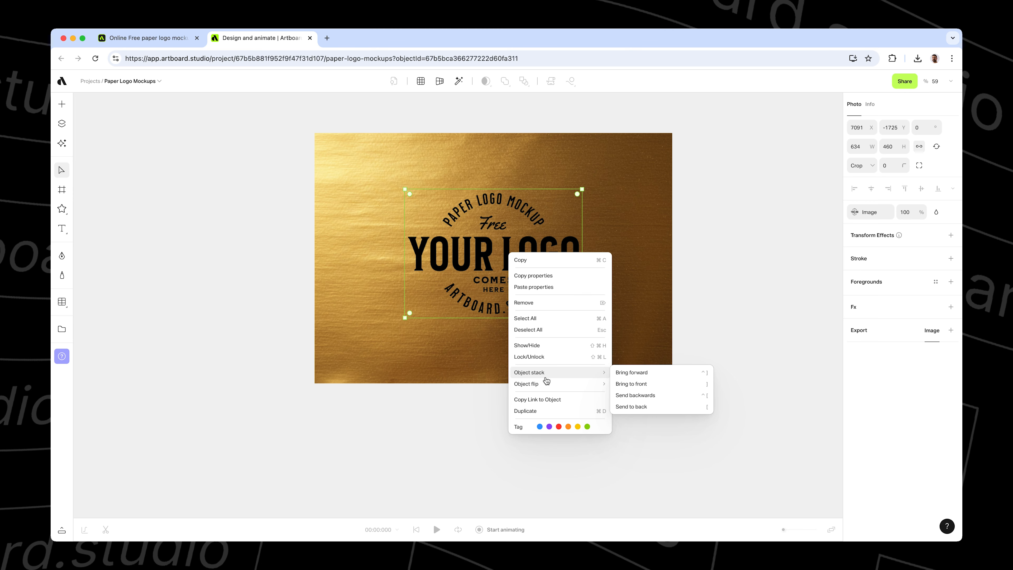
left_click(645, 373)
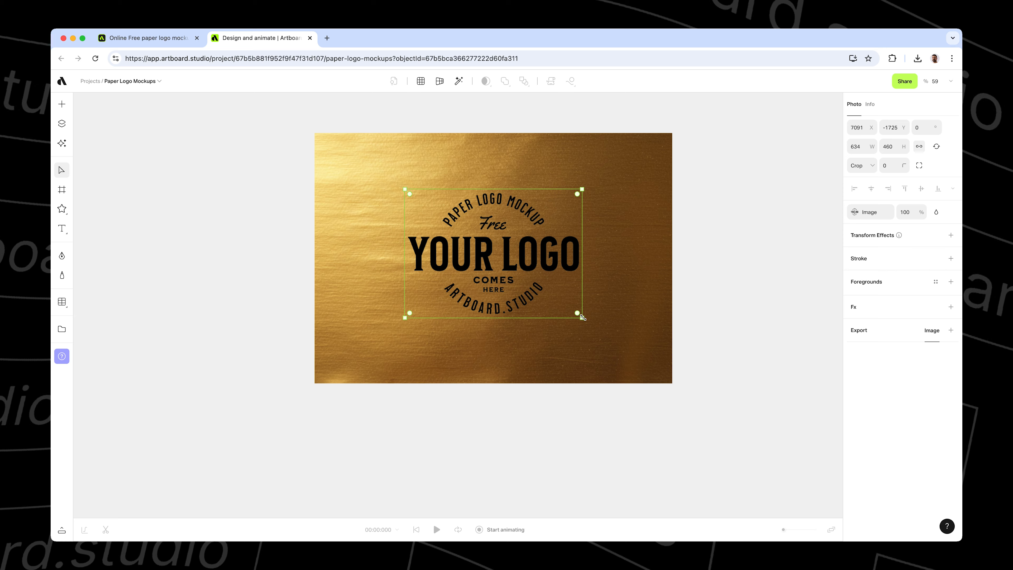
left_click_drag(583, 317, 604, 341)
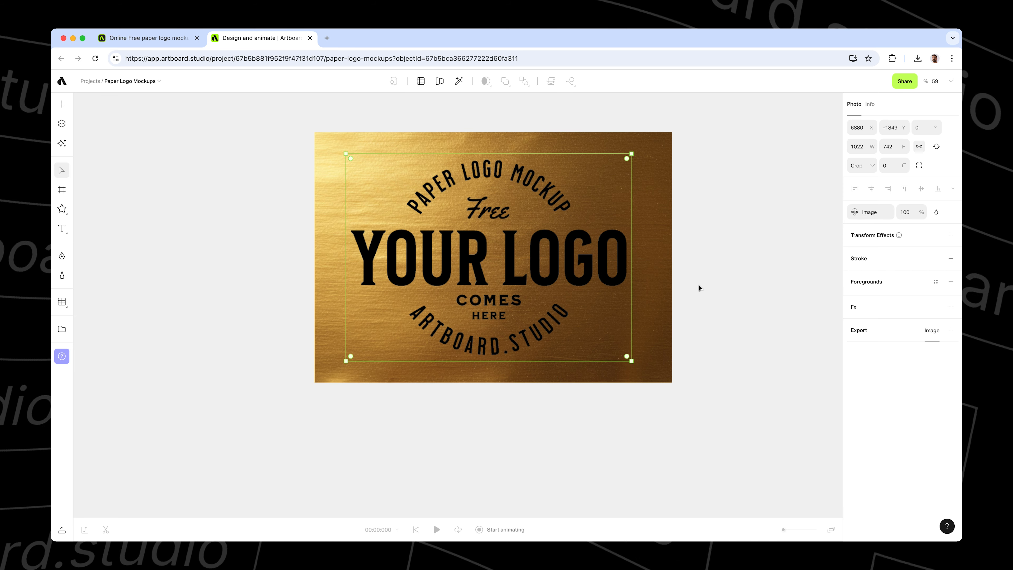
Select the logo and the gold texture together and apply Mask Over.
left_click(718, 284)
left_click_drag(726, 260, 360, 286)
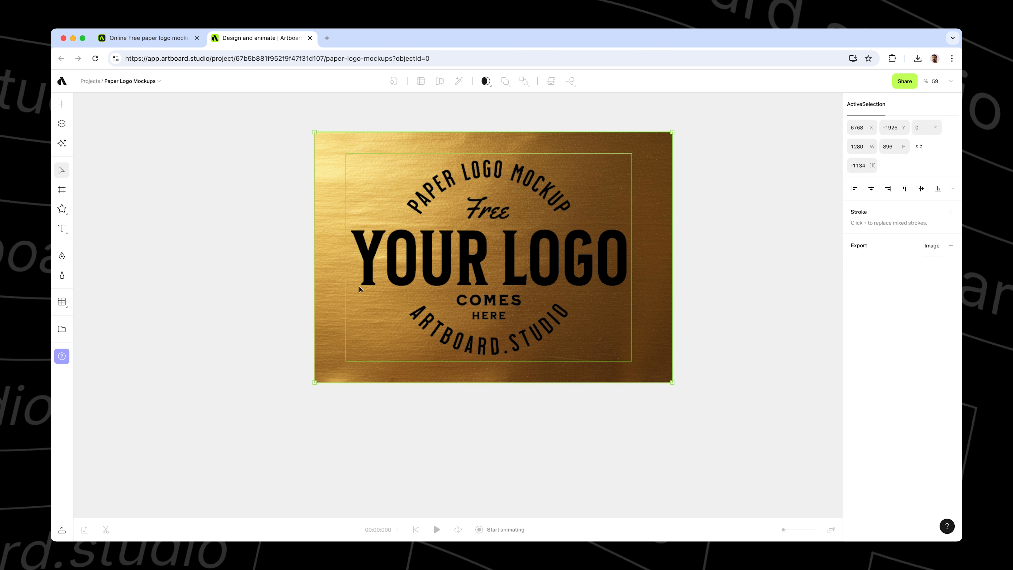
left_click(485, 84)
left_click(481, 116)
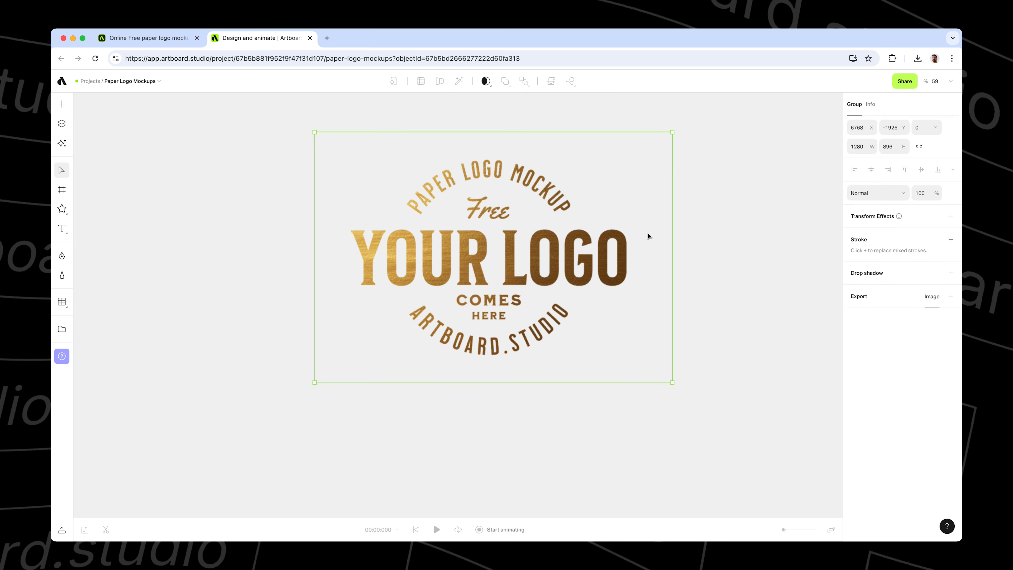
Shift the gold texture down and right inside the masked logo, aligned with the logo's left edge.
double_click(607, 281)
left_click_drag(651, 300, 681, 325)
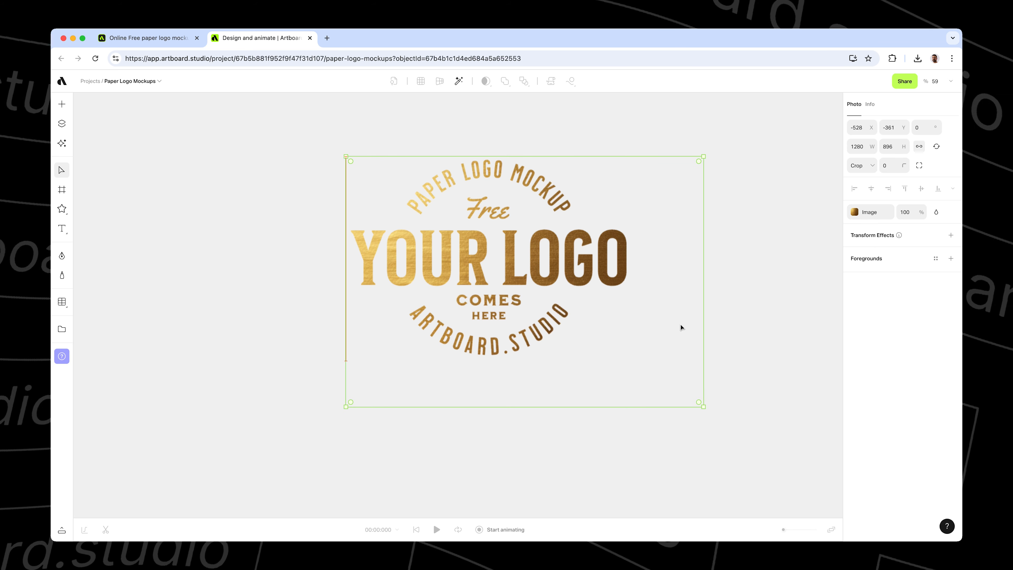
left_click(749, 328)
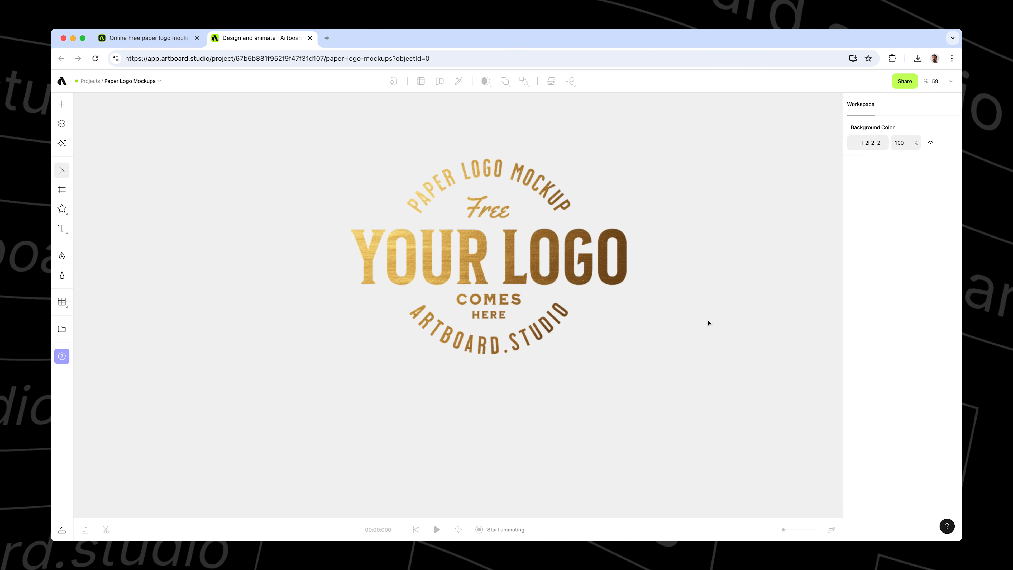
Delete the hint arrow and the yellow AB.S logo from the Replace Logo artboard beside Paper Logo 3.
scroll(708, 322, "down", 5)
left_click_drag(672, 353, 700, 115)
scroll(589, 158, "up", 1)
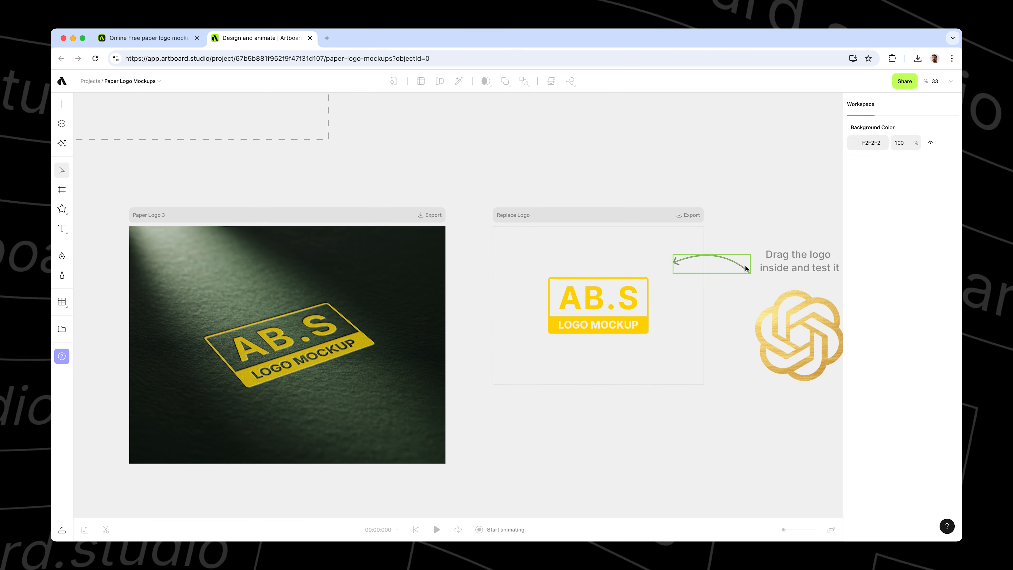
left_click(737, 266)
left_click(738, 266)
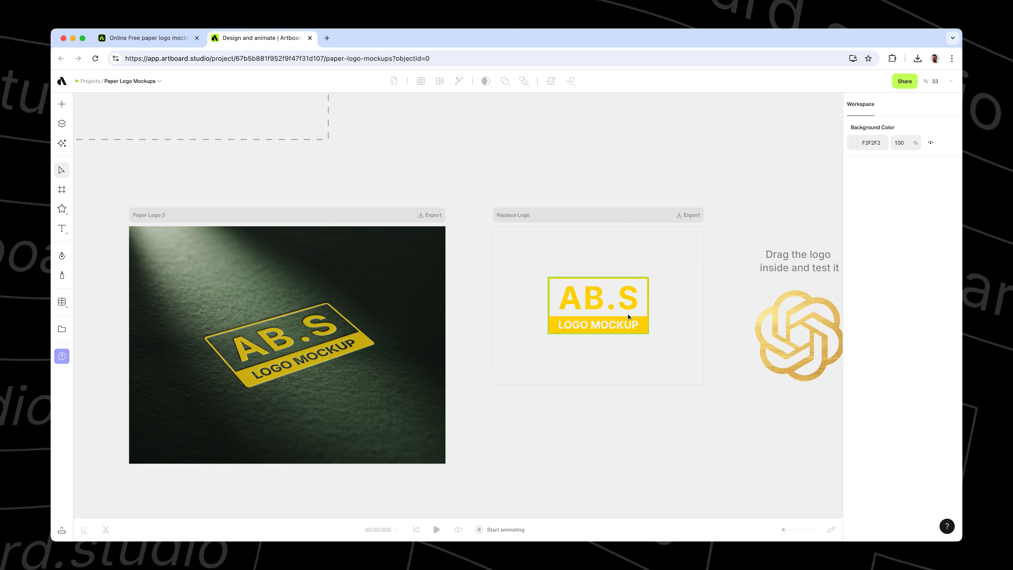
left_click(616, 325)
key("Delete")
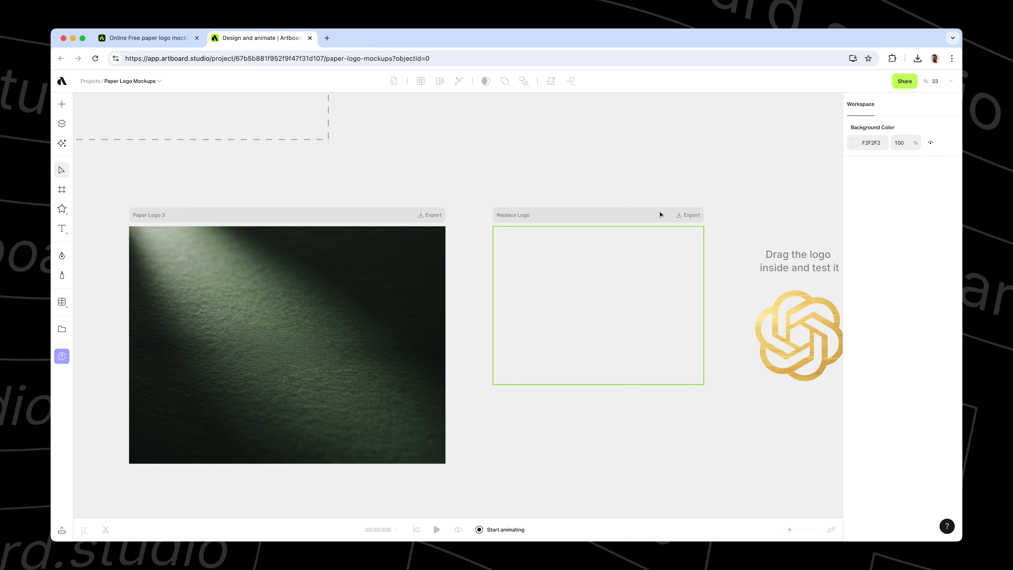
Move the gold masked logo into the empty Replace Logo artboard of Paper Logo 3, at X 101, Y 94.
scroll(658, 188, "up", 3)
left_click_drag(636, 144, 594, 390)
scroll(597, 386, "down", 1)
left_click_drag(600, 348, 602, 314)
scroll(608, 338, "down", 1)
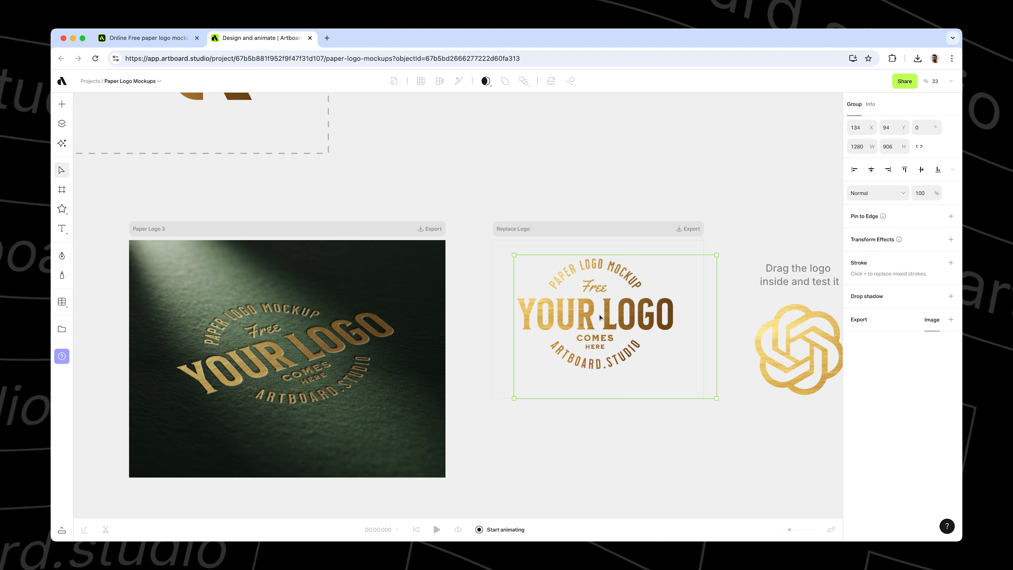
left_click_drag(600, 315, 594, 314)
scroll(563, 339, "up", 2)
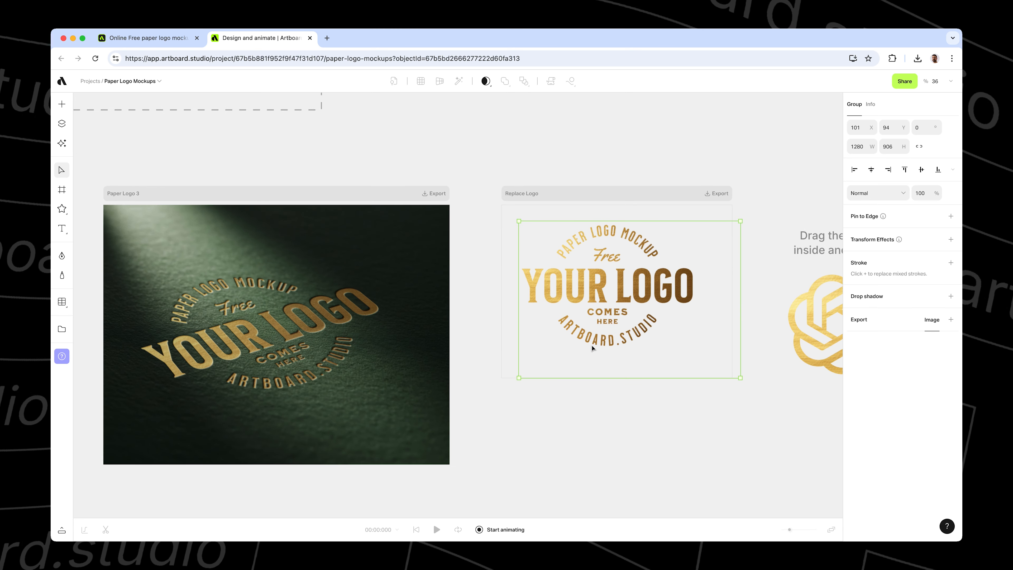
Reposition the gold texture inside the masked logo and nudge the logo group to X 106, Y 89 on its artboard.
double_click(697, 361)
left_click_drag(703, 362, 659, 348)
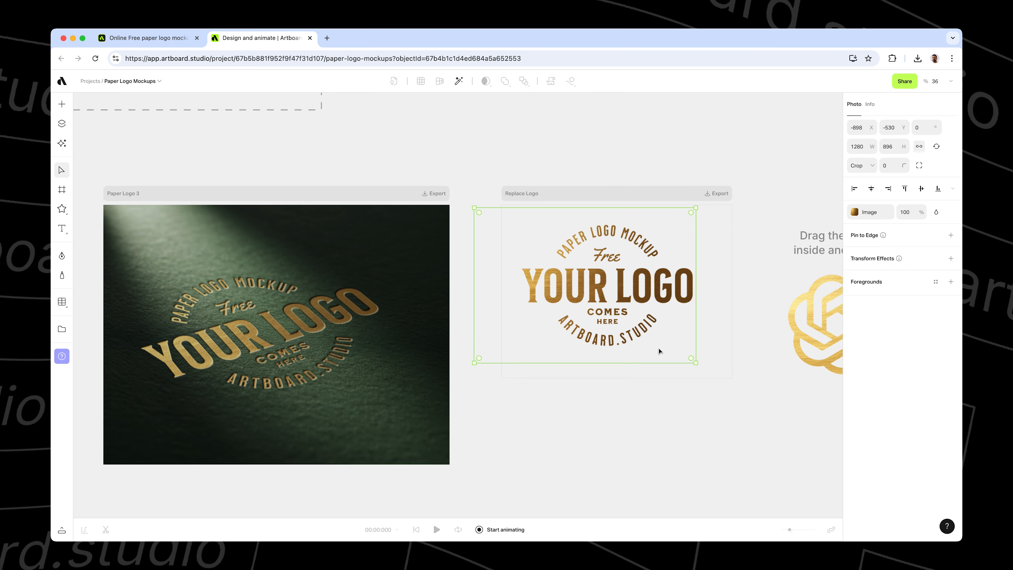
left_click(673, 399)
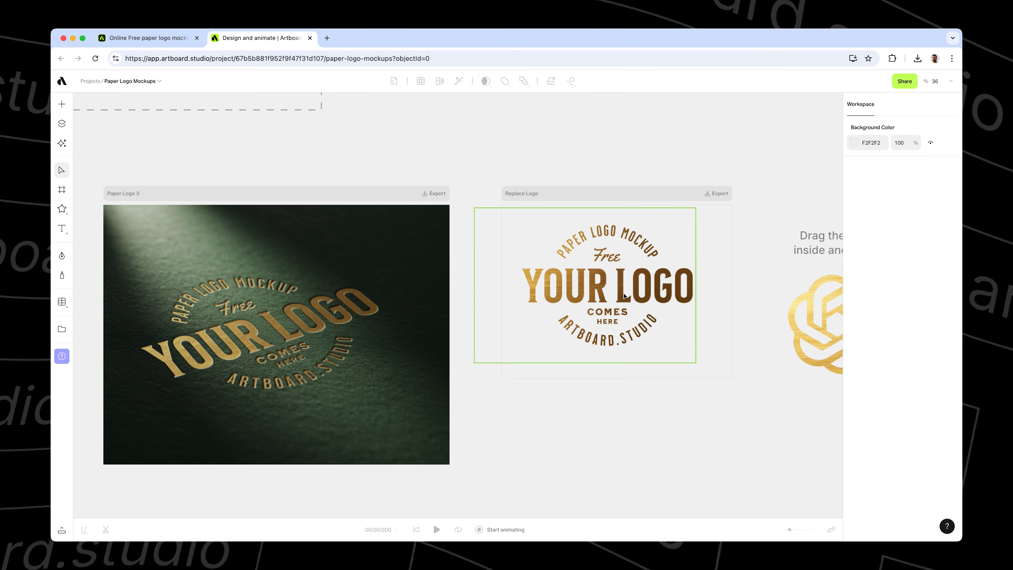
left_click(631, 296)
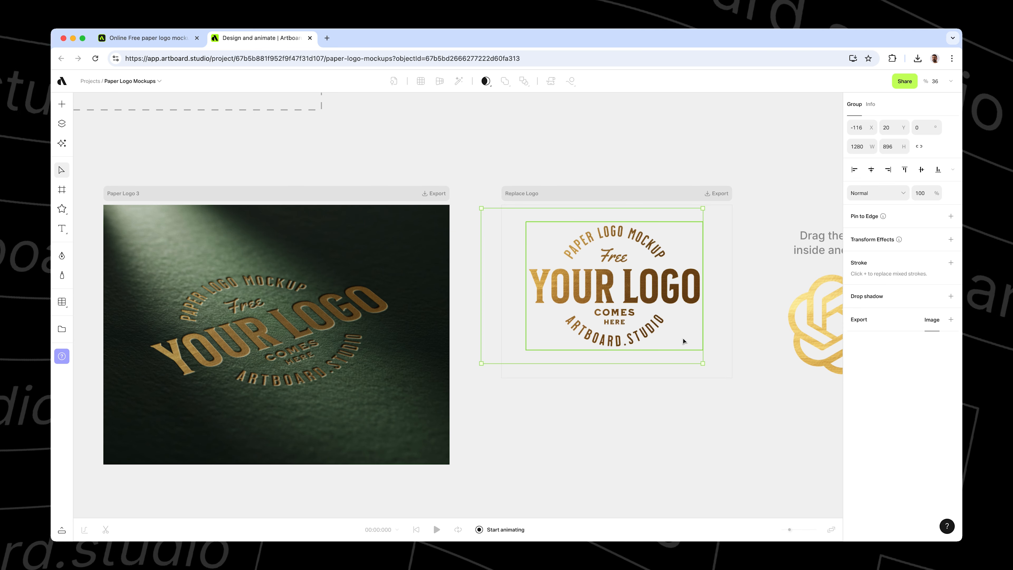
double_click(684, 354)
left_click_drag(516, 227, 558, 242)
left_click(625, 413)
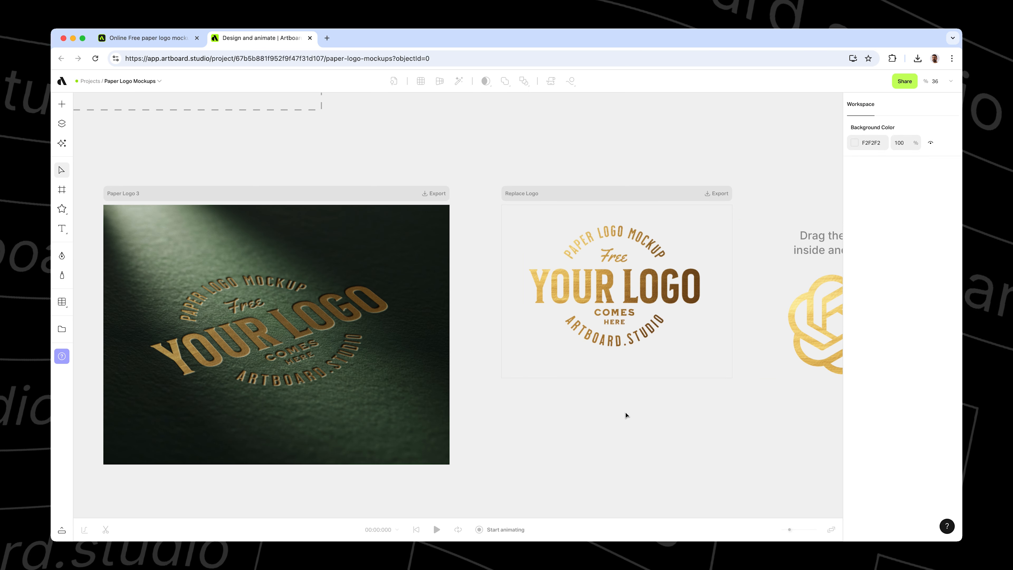
left_click(611, 308)
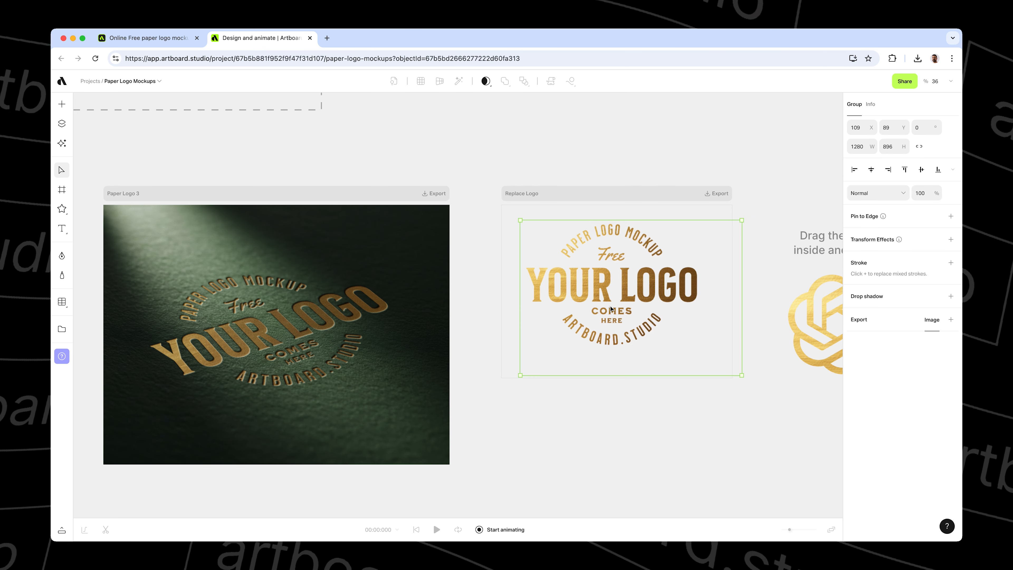
left_click(647, 431)
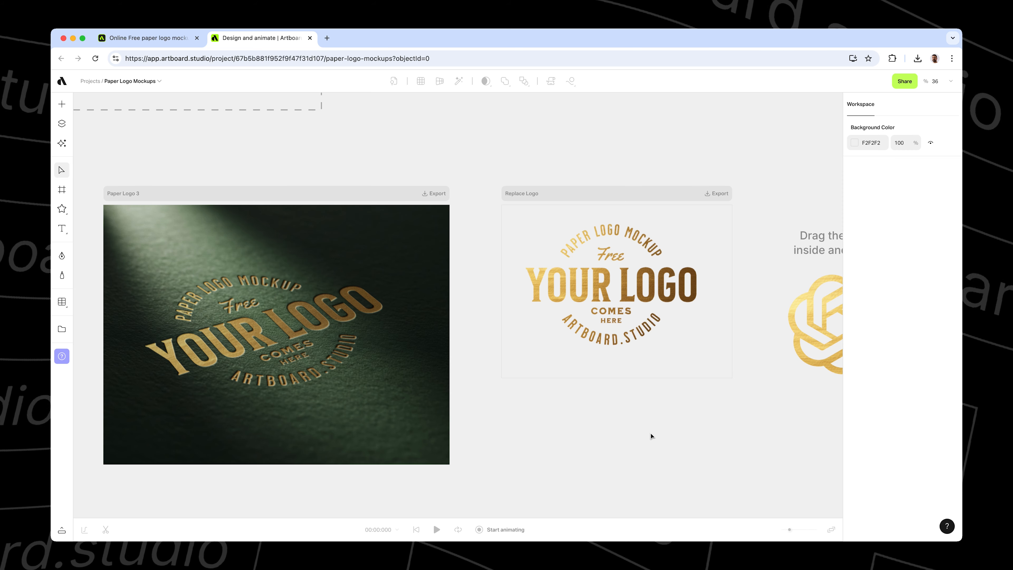
Ungroup the gold masked logo on the Replace Logo artboard.
left_click(649, 299)
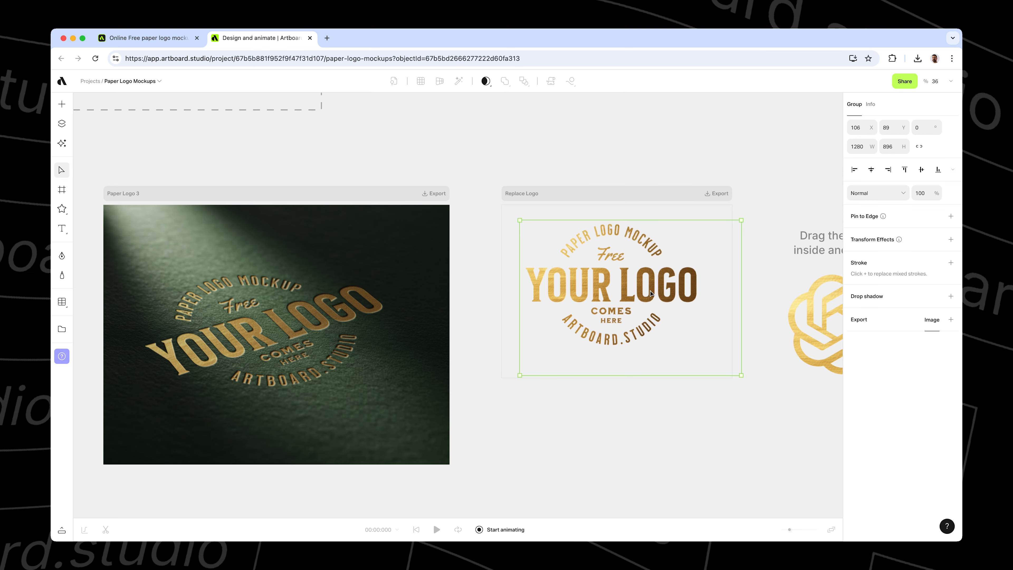
right_click(651, 293)
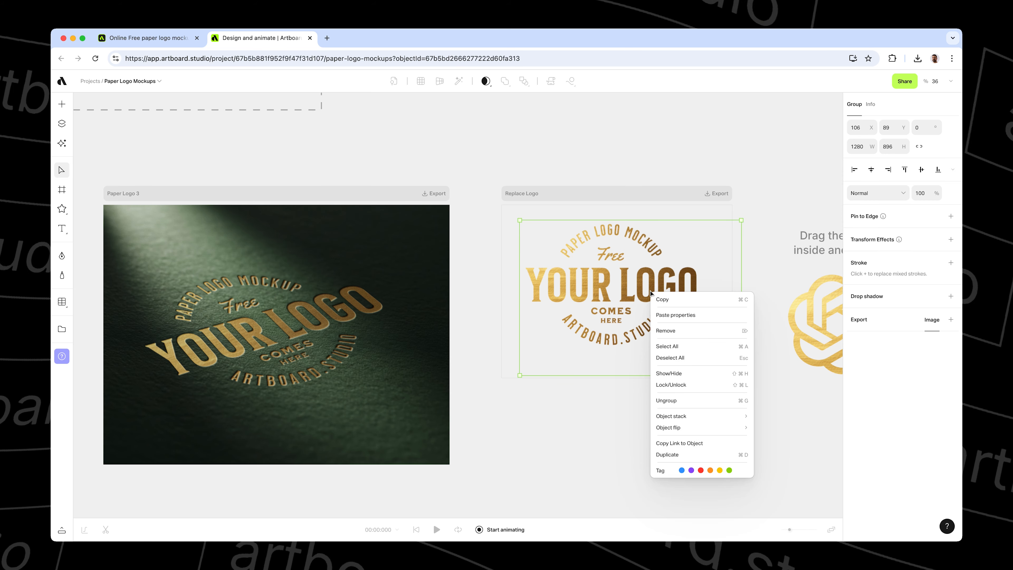
left_click(666, 404)
left_click(668, 400)
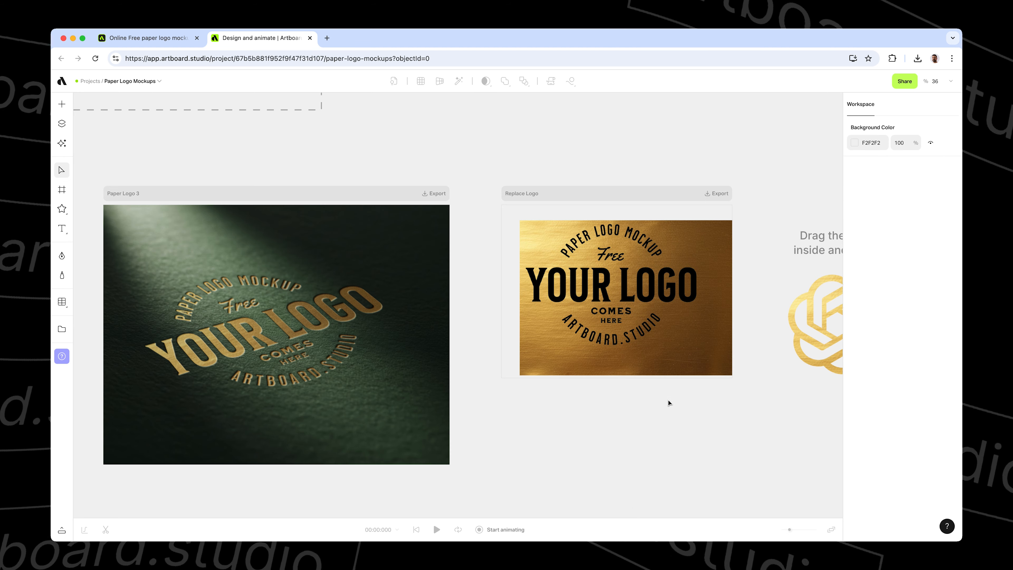
Move the gold texture out below the Replace Logo artboard and reposition the black logo to X 139, Y 100.
left_click(675, 355)
left_click(717, 279)
left_click_drag(718, 280, 715, 456)
left_click(793, 450)
left_click_drag(605, 322, 624, 296)
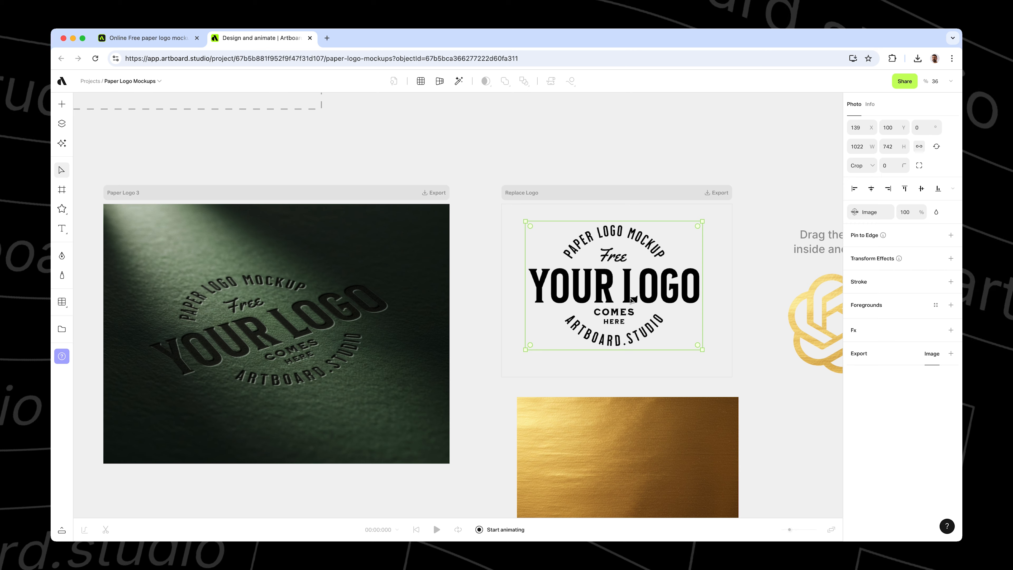
Add a BlendColor effect to the logo in Tint mode and nudge the logo to X 155, Y 89.
left_click(951, 332)
left_click(886, 491)
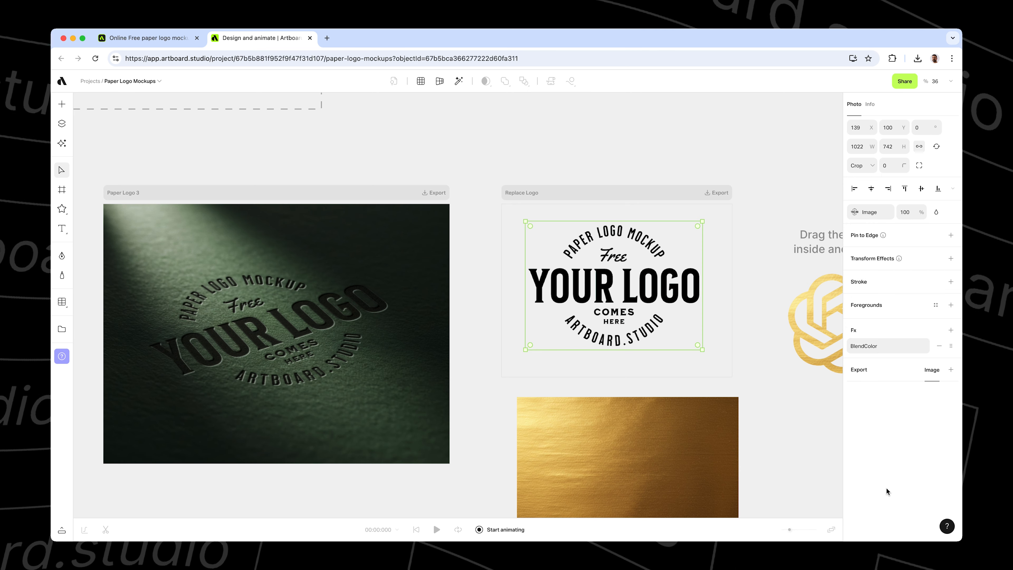
left_click(860, 346)
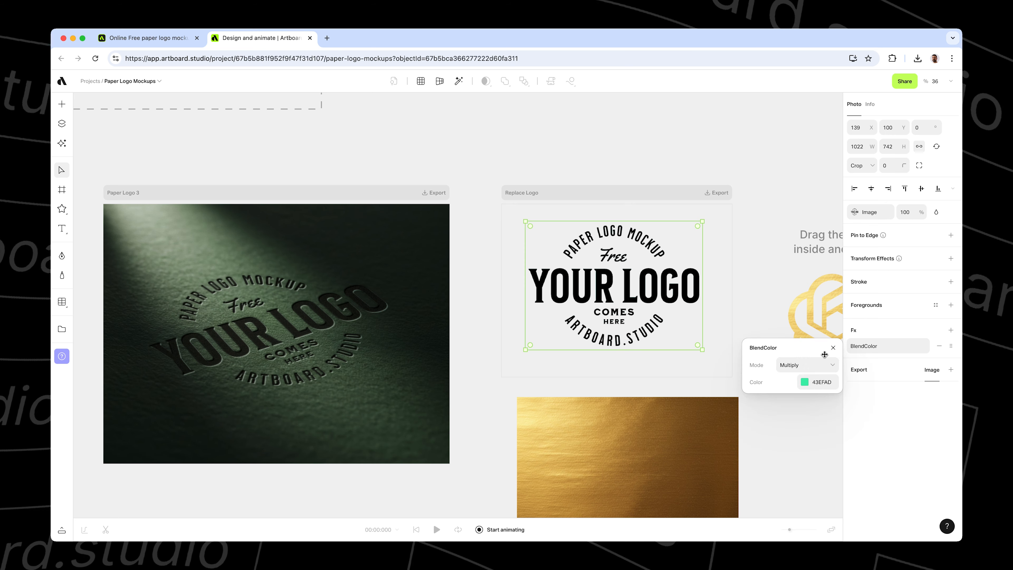
left_click(791, 365)
scroll(802, 391, "down", 3)
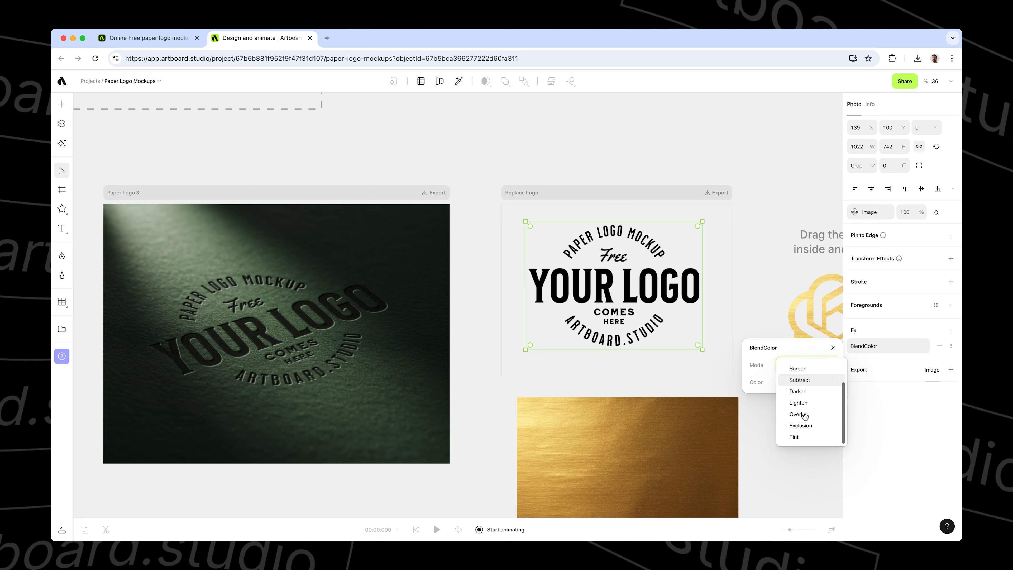
left_click(797, 433)
left_click_drag(662, 292, 665, 289)
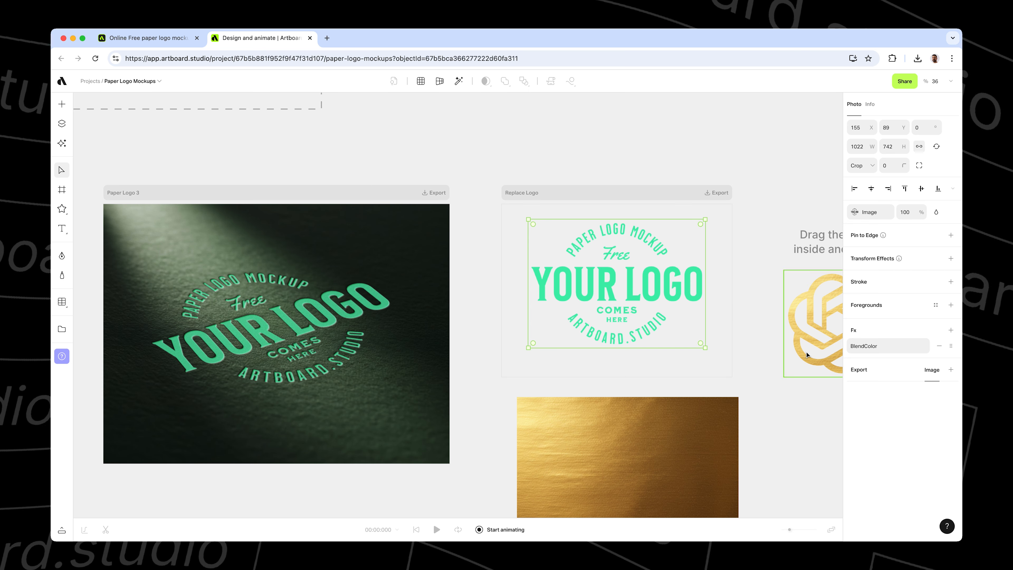
Set the logo's BlendColor tint to white and nudge the logo to X 155, Y 92.
left_click(866, 346)
left_click(806, 384)
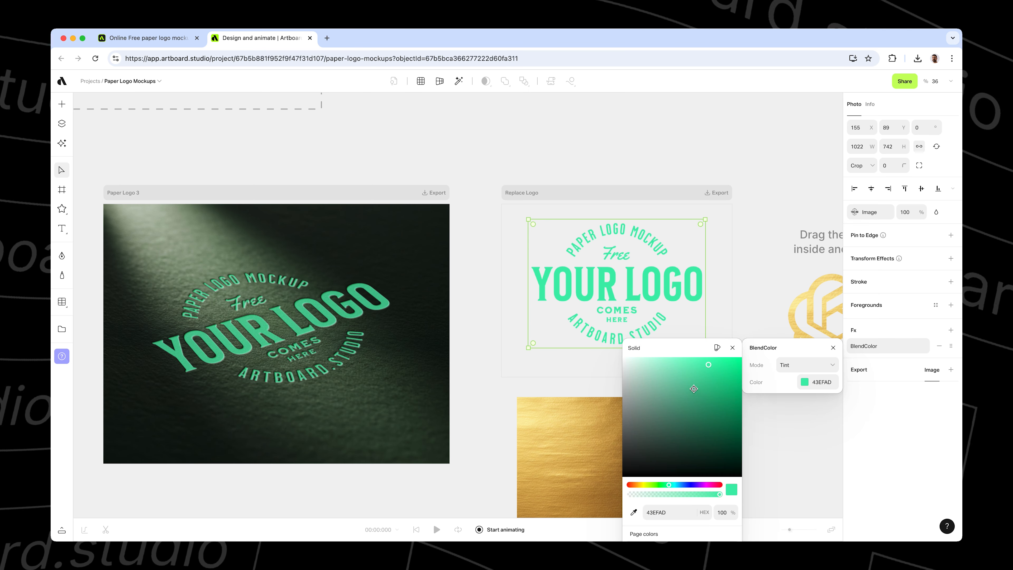
left_click_drag(629, 291, 630, 291)
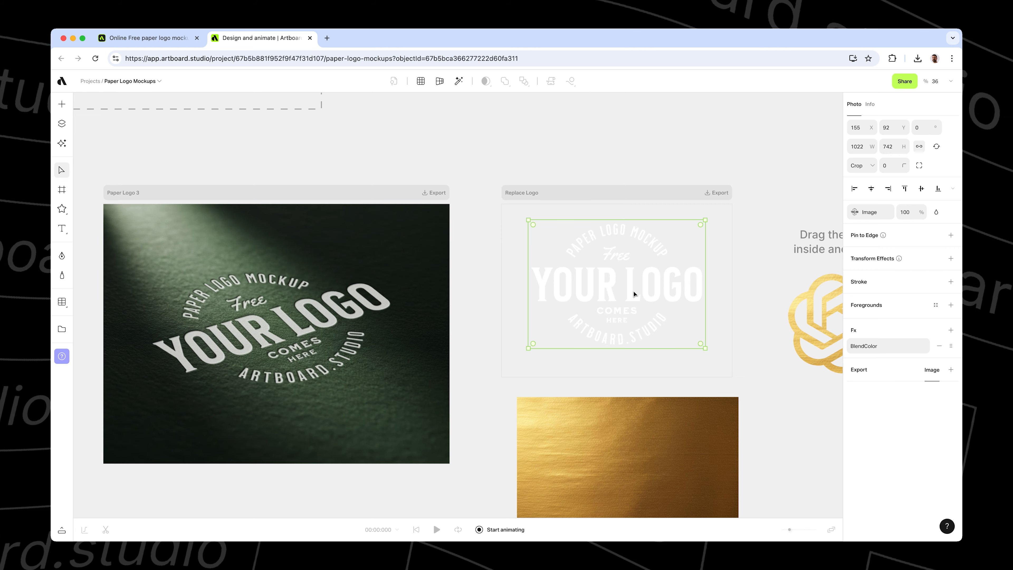
Move the gold texture away from the Replace Logo artboard and place the wrinkled silver texture over the white logo at X 27, Y 52.
scroll(634, 291, "down", 5)
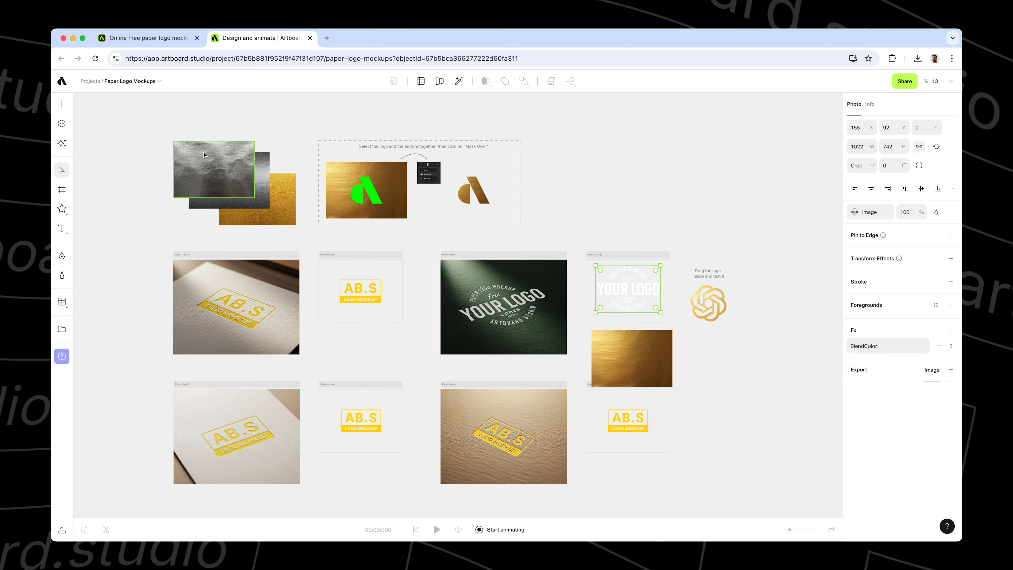
left_click_drag(225, 166, 626, 185)
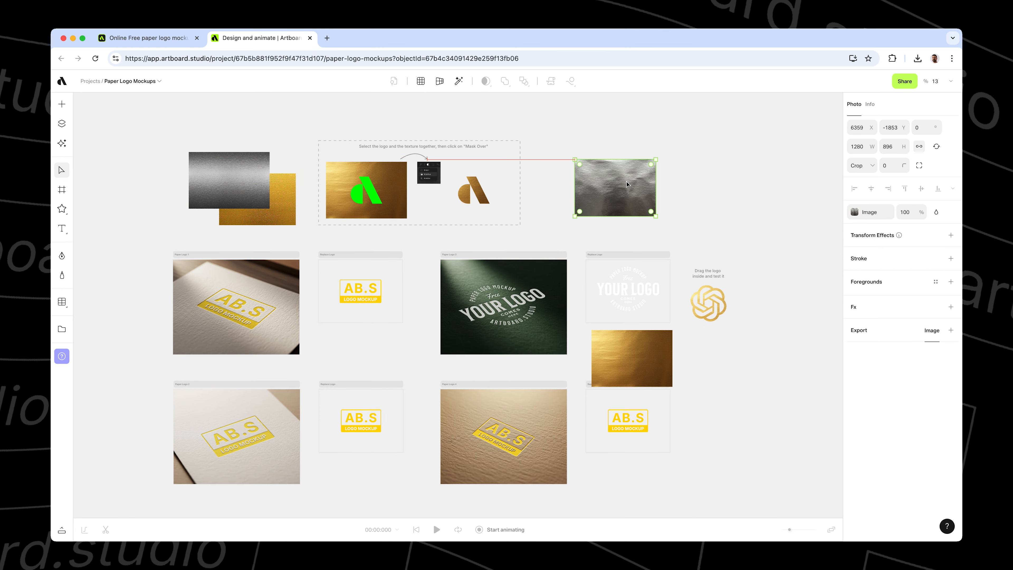
left_click_drag(651, 351, 774, 376)
left_click_drag(640, 211, 645, 296)
scroll(645, 296, "up", 5)
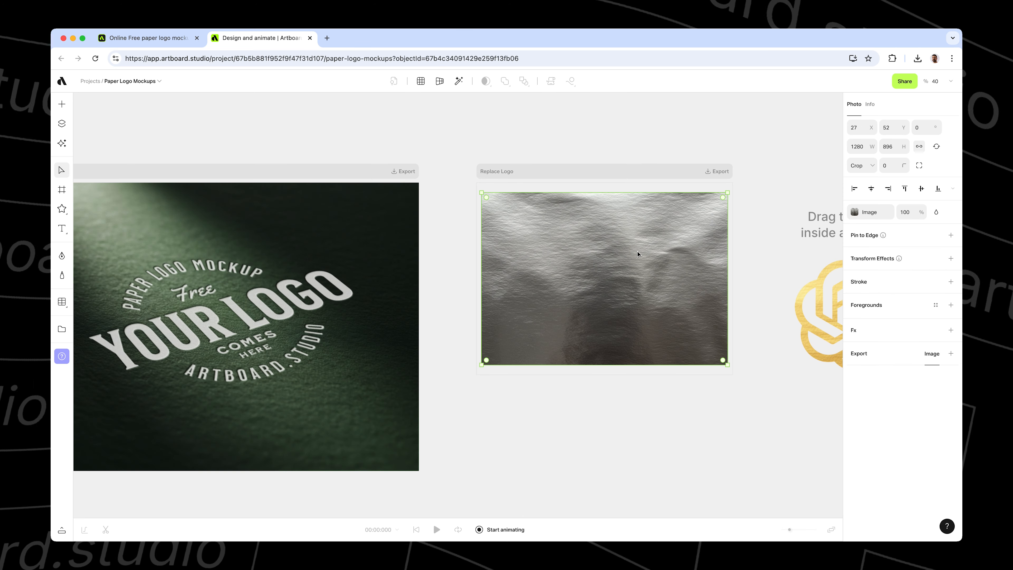
Send the silver texture to the back, behind the white logo.
right_click(639, 256)
mouse_move(672, 373)
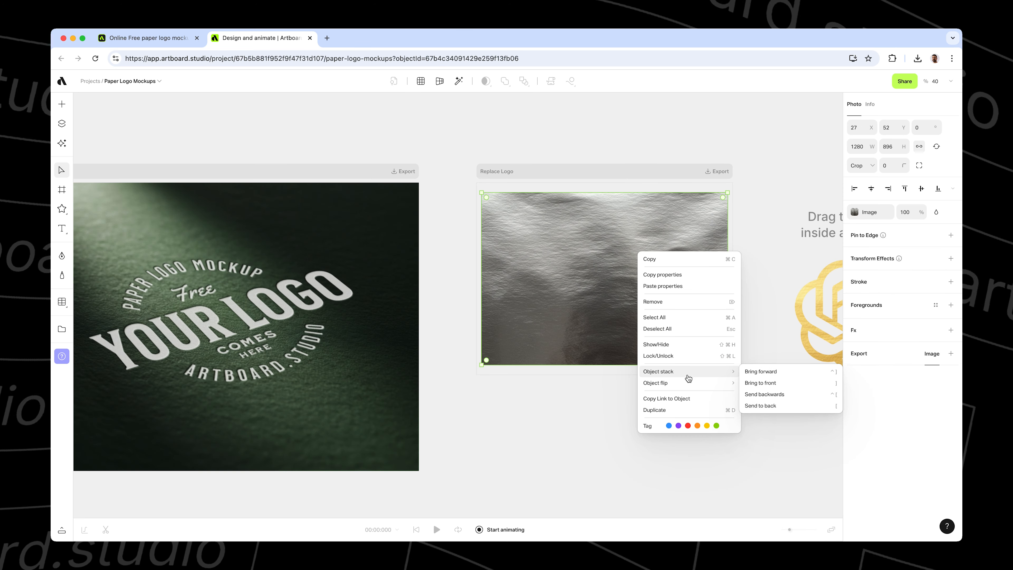
left_click(766, 411)
Mask the silver texture with the white logo on the Replace Logo artboard.
left_click(649, 294)
left_click(716, 241, "shift")
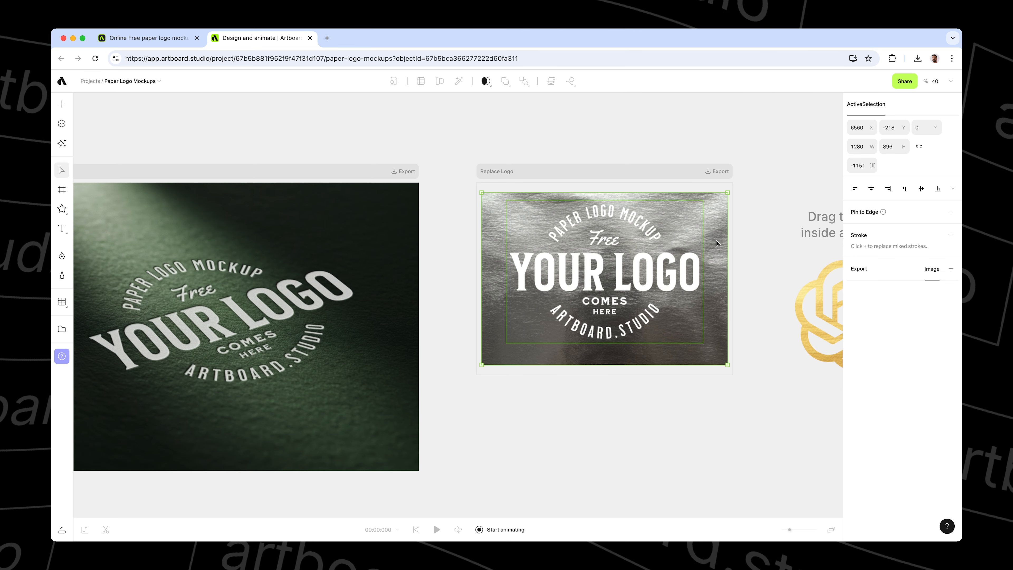
left_click(487, 85)
left_click(485, 117)
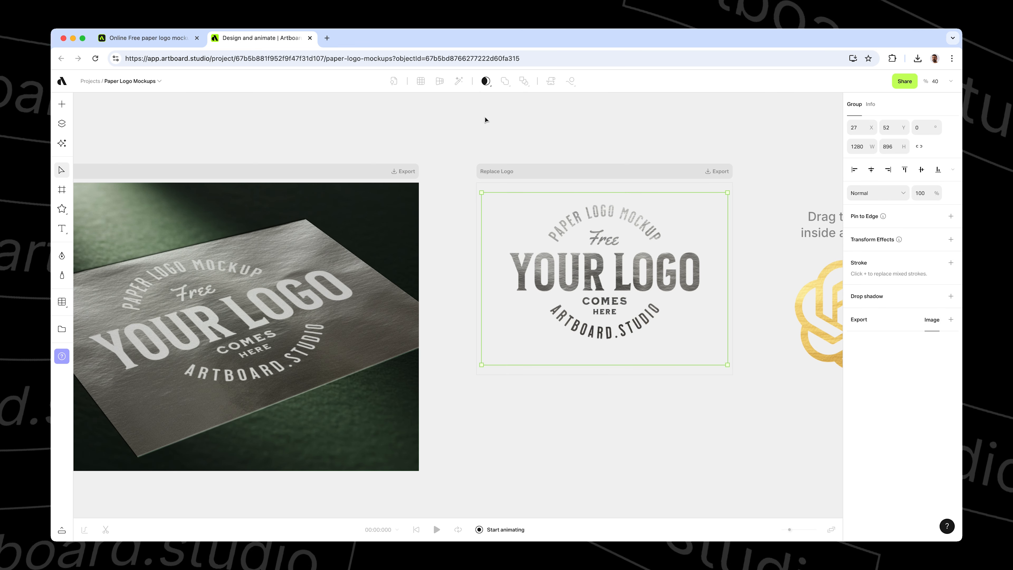
Reposition the silver masked logo group to X 127, Y 87 on the Replace Logo artboard beside Paper Logo 3.
left_click(565, 160)
left_click_drag(532, 140, 597, 140)
left_click_drag(642, 284, 637, 283)
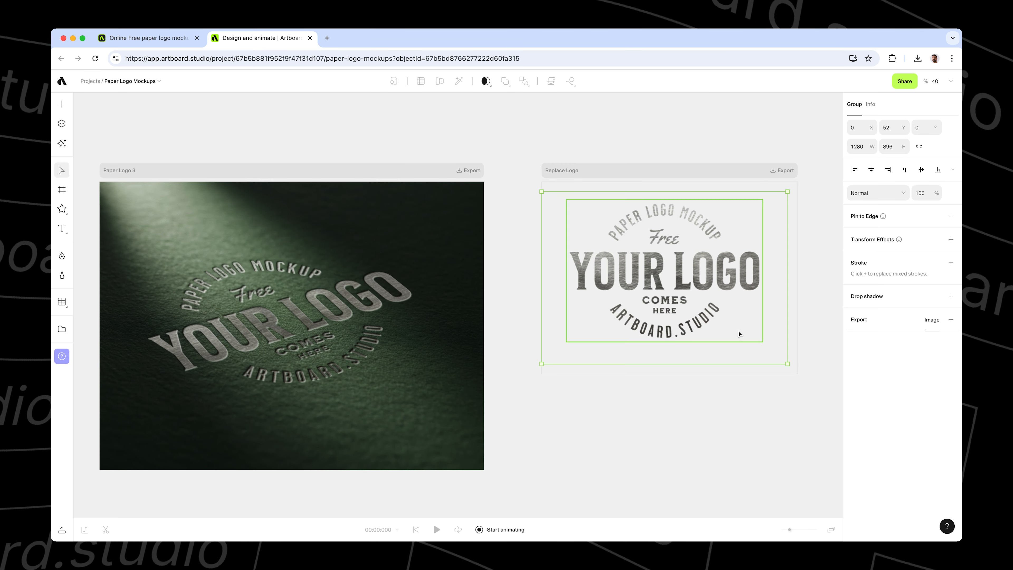
left_click_drag(763, 347, 787, 355)
left_click(319, 314)
left_click(650, 311)
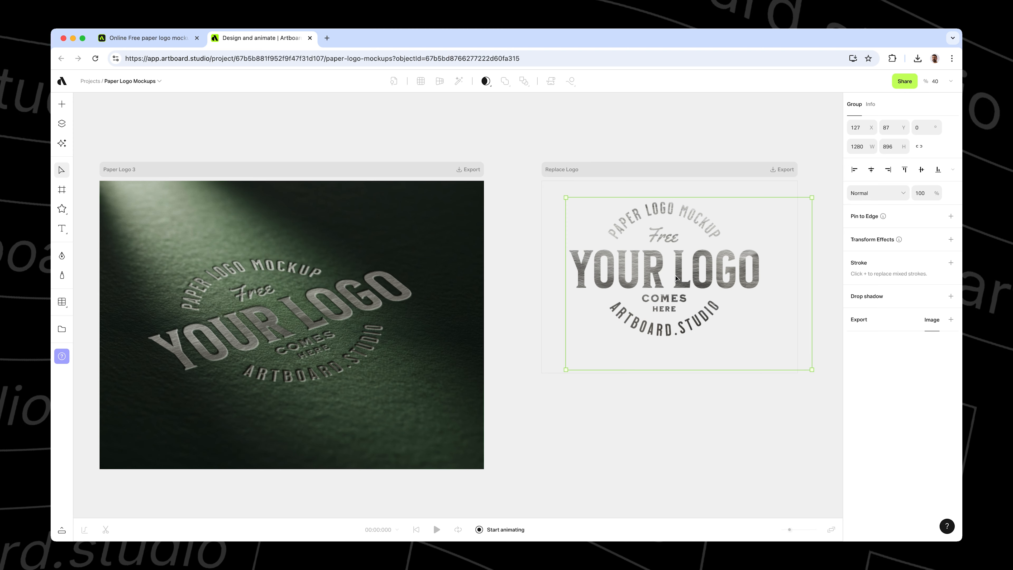
Move the silver masked logo below Paper Logo 1's Replace Logo artboard and delete the yellow AB.S logo from that artboard.
scroll(641, 265, "down", 5)
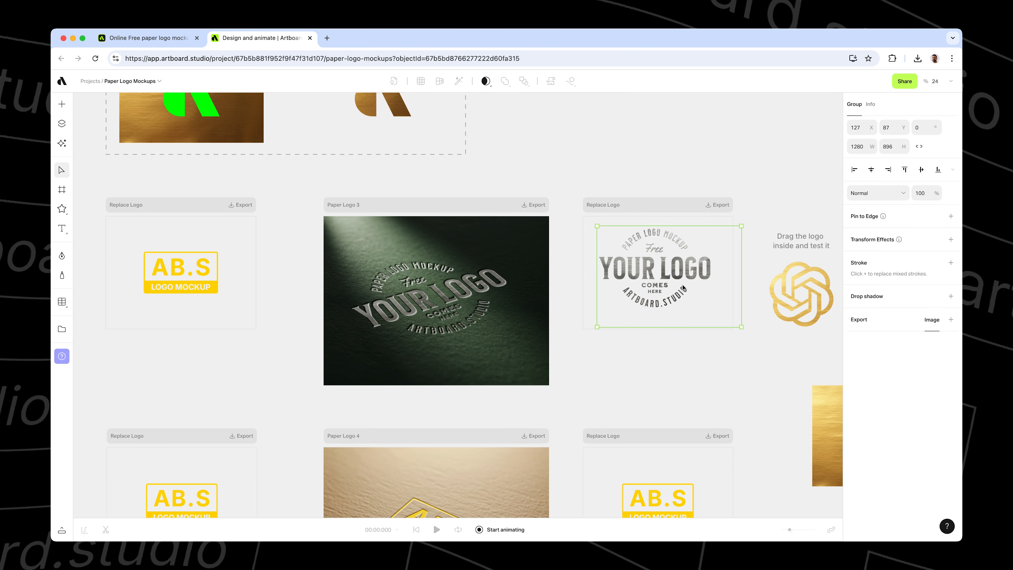
left_click(674, 350)
scroll(675, 350, "down", 3)
left_click_drag(678, 303, 409, 363)
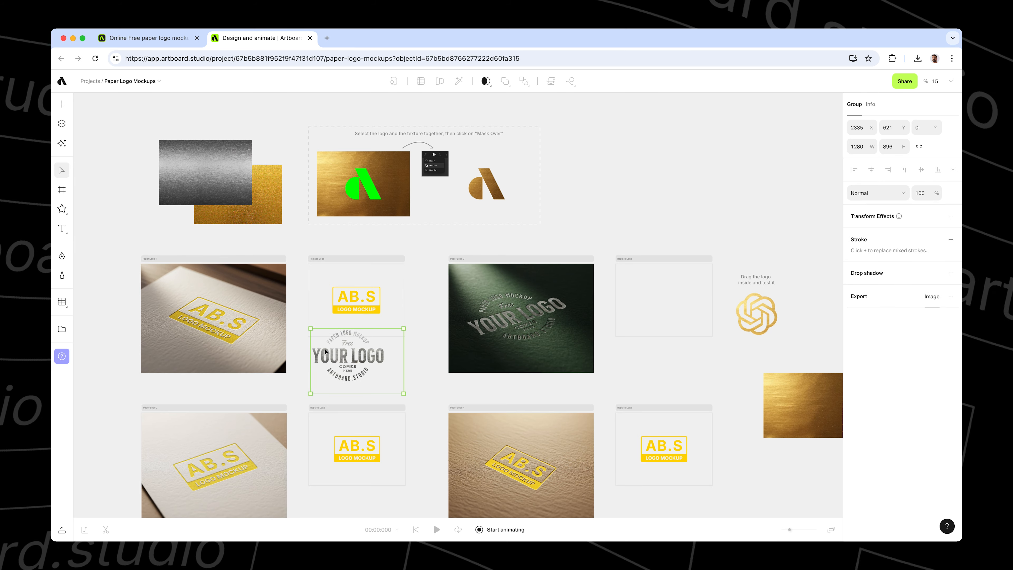
scroll(325, 352, "up", 5)
left_click(393, 275)
key("Delete")
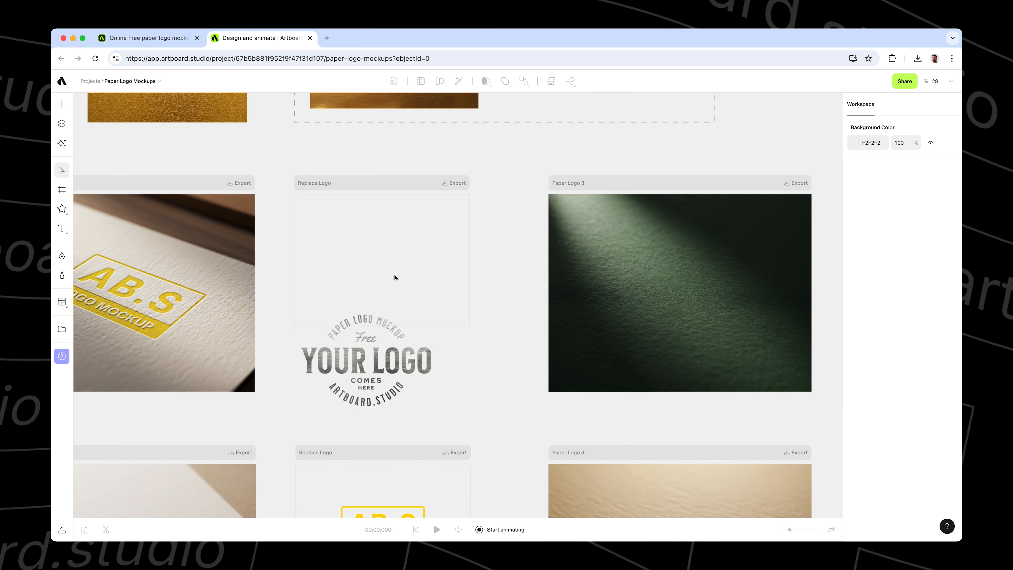
Place the silver masked logo on Paper Logo 1's Replace Logo artboard at X 122, Y 104.
left_click_drag(367, 347, 375, 250)
scroll(415, 250, "left", 5)
scroll(415, 249, "up", 1)
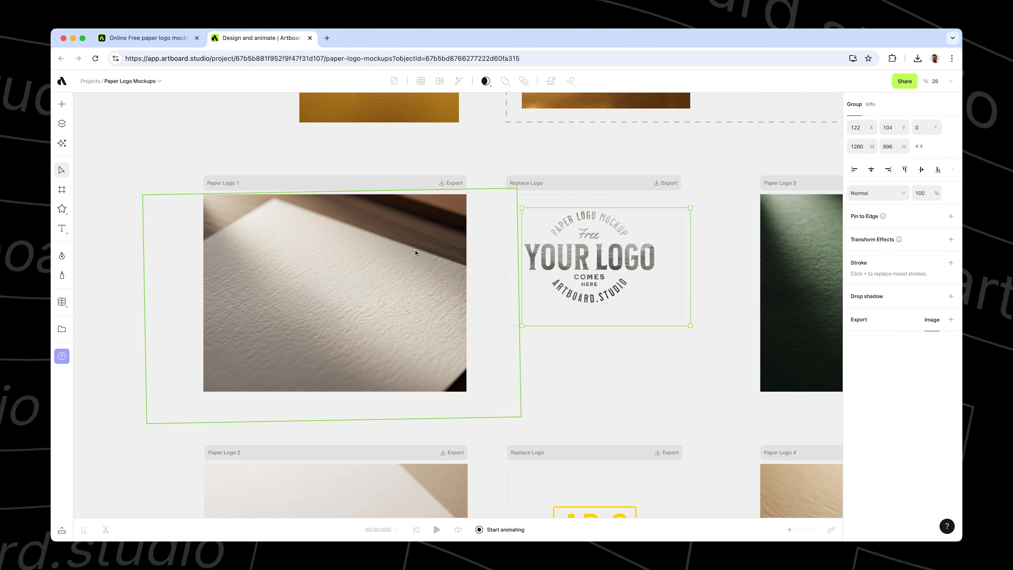
scroll(415, 249, "up", 1)
left_click(643, 400)
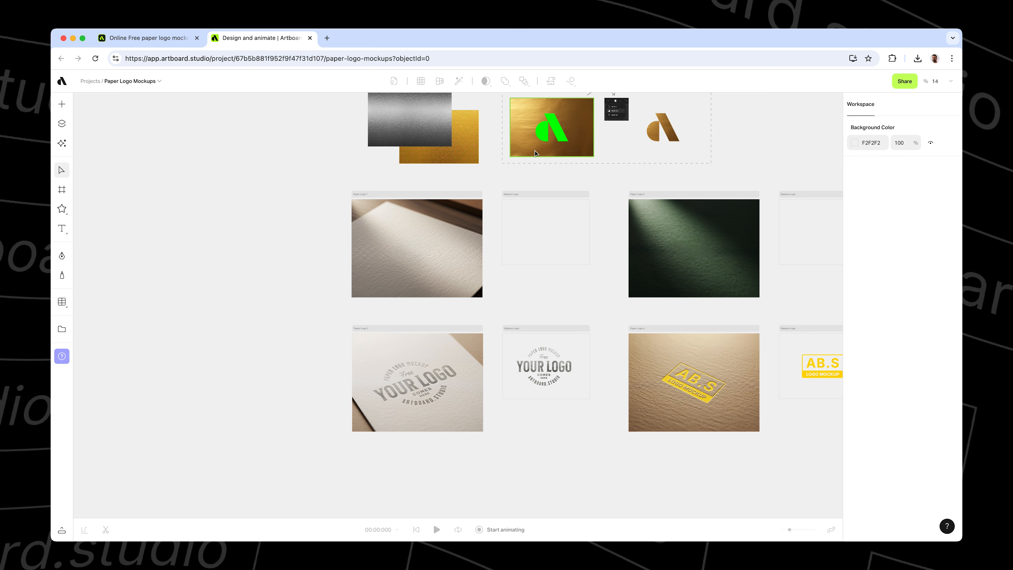
Duplicate the green logo from the mask example and place the copy below the Paper Logo 4 artboard.
left_click(540, 142)
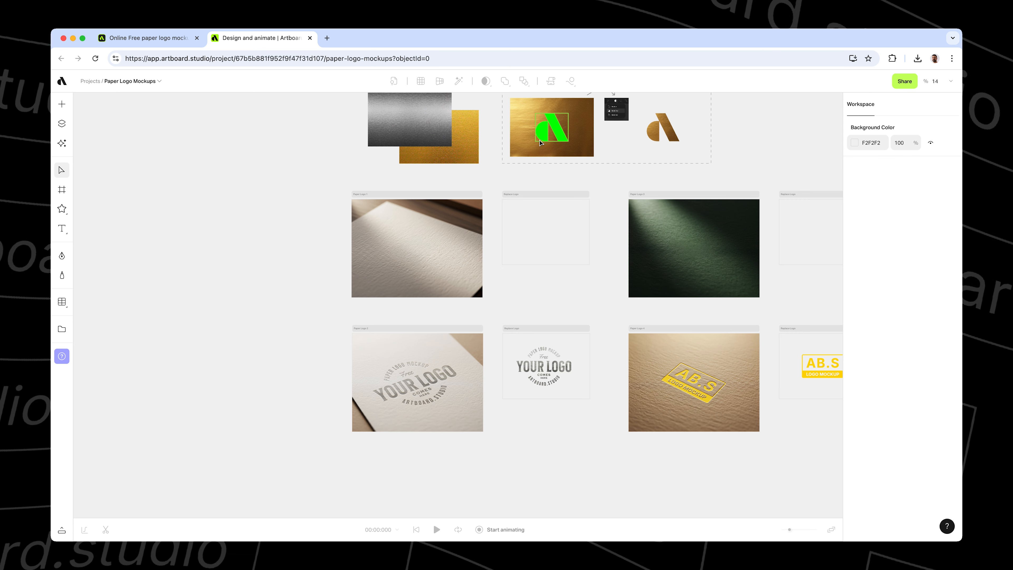
left_click_drag(563, 136, 712, 469, "alt")
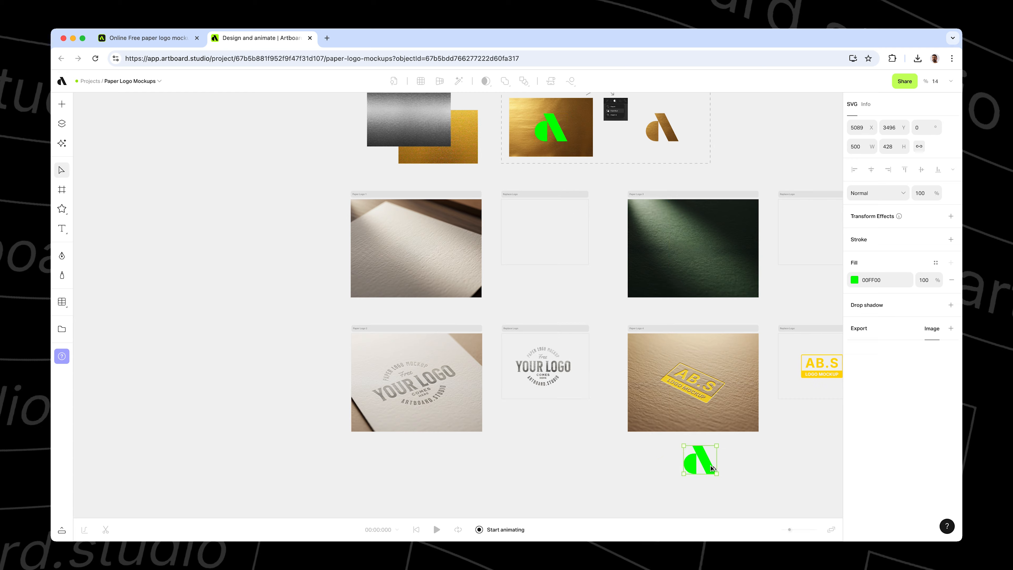
scroll(737, 463, "right", 2)
scroll(738, 463, "up", 5)
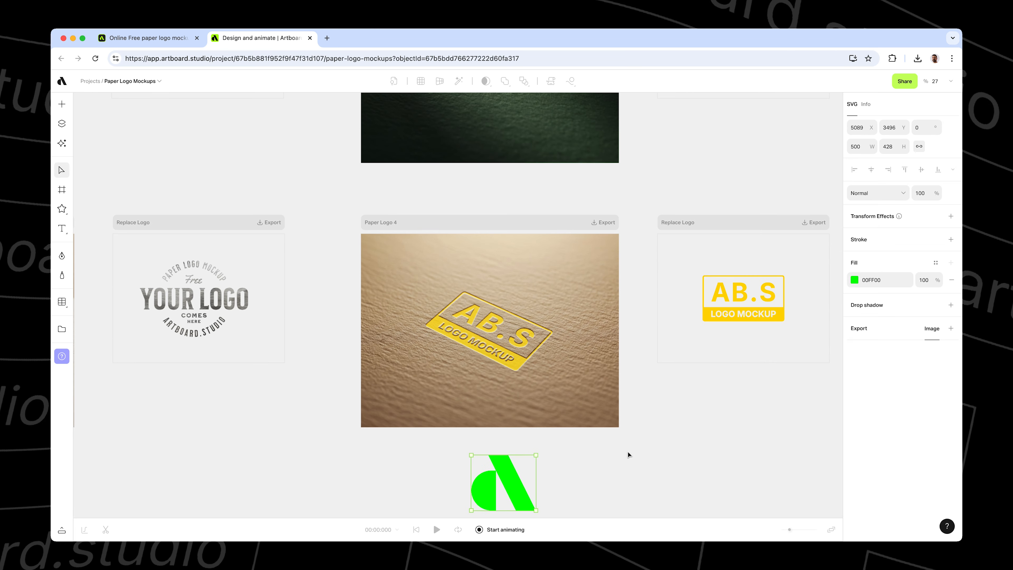
Move the AB.S logo out of Paper Logo 4's Replace Logo artboard and place the green logo there at X 416, Y 286.
left_click_drag(728, 310, 724, 458)
left_click_drag(518, 479, 746, 291)
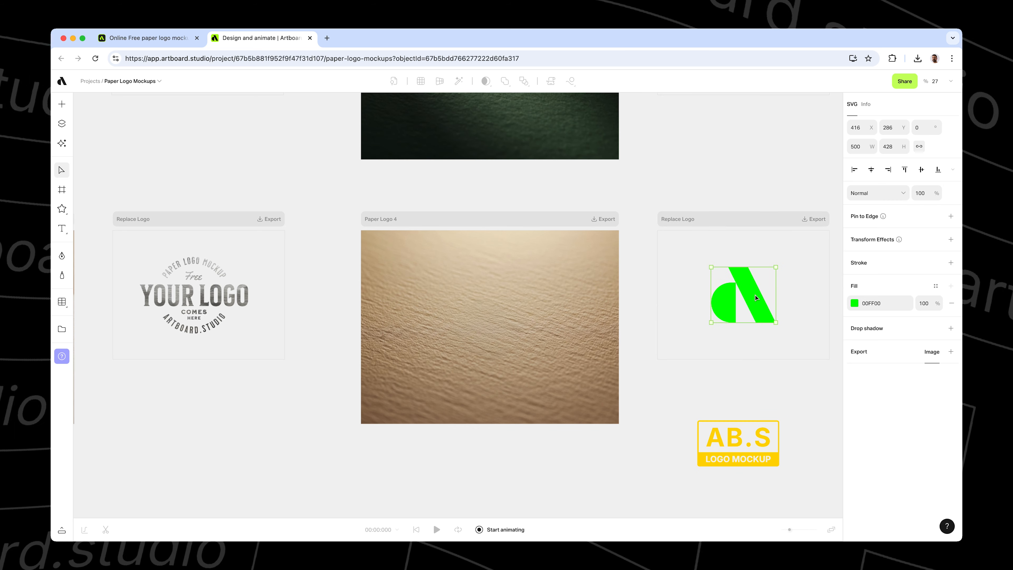
left_click(763, 396)
left_click(756, 311)
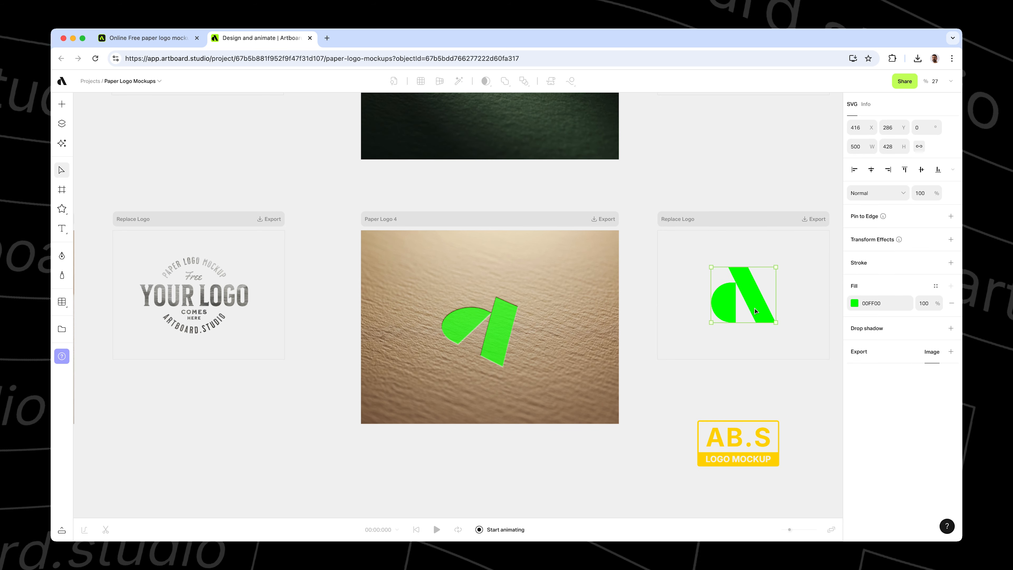
Change the green logo's fill to dark brown 4C291B.
left_click(855, 303)
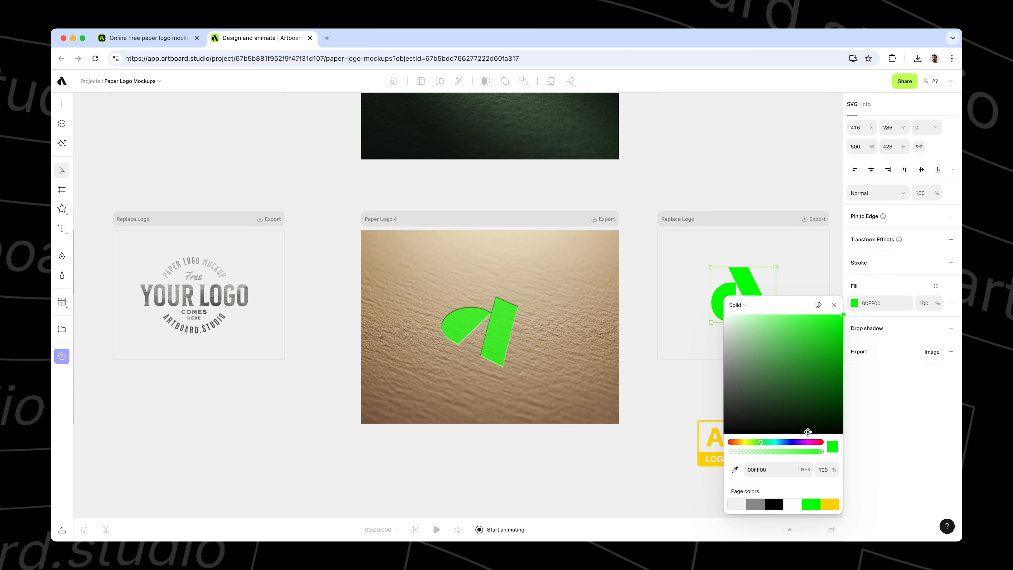
left_click(810, 443)
left_click(735, 442)
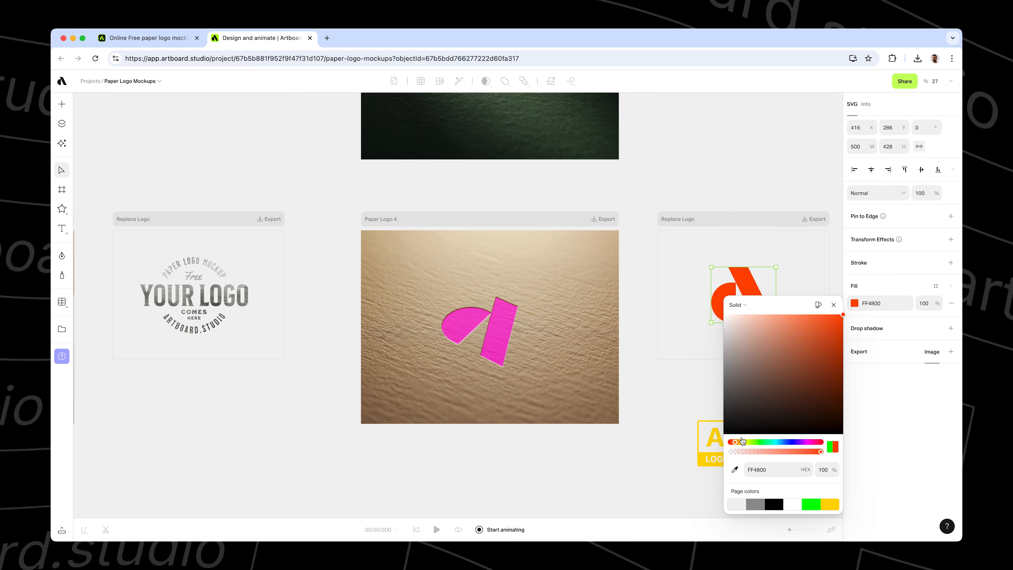
left_click(799, 398)
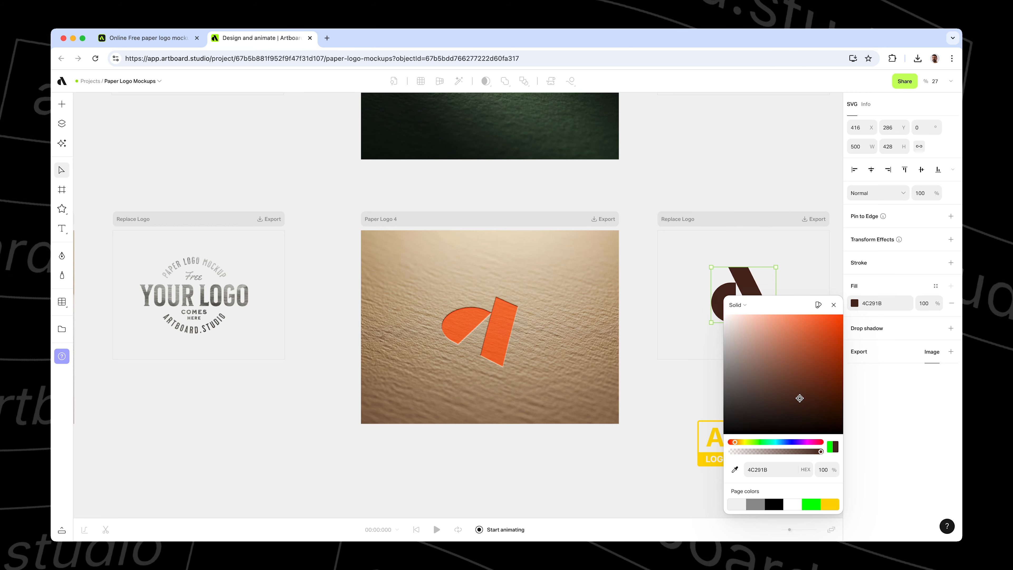
left_click(834, 305)
scroll(734, 356, "up", 2)
left_click(709, 436)
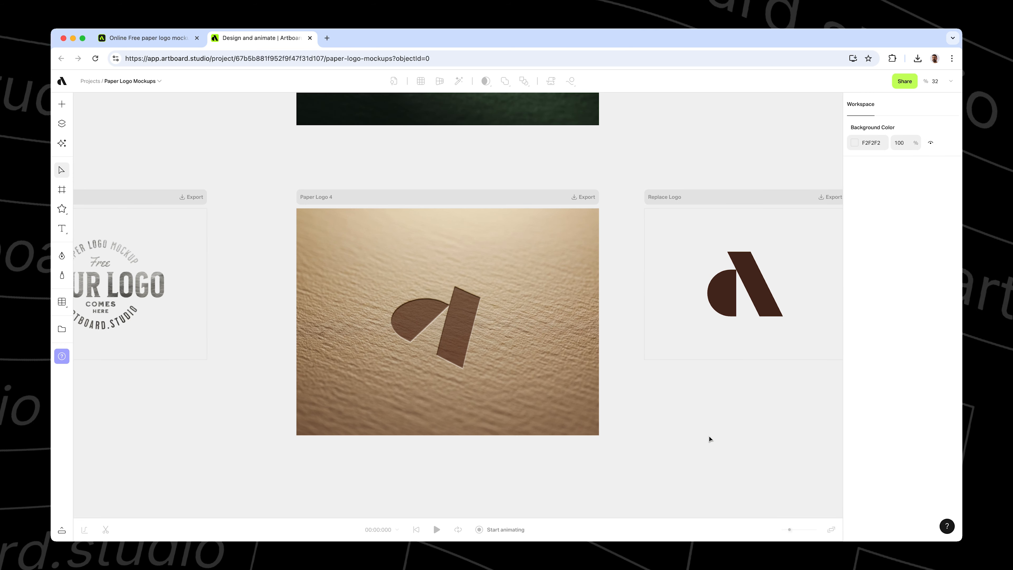
scroll(562, 390, "up", 1)
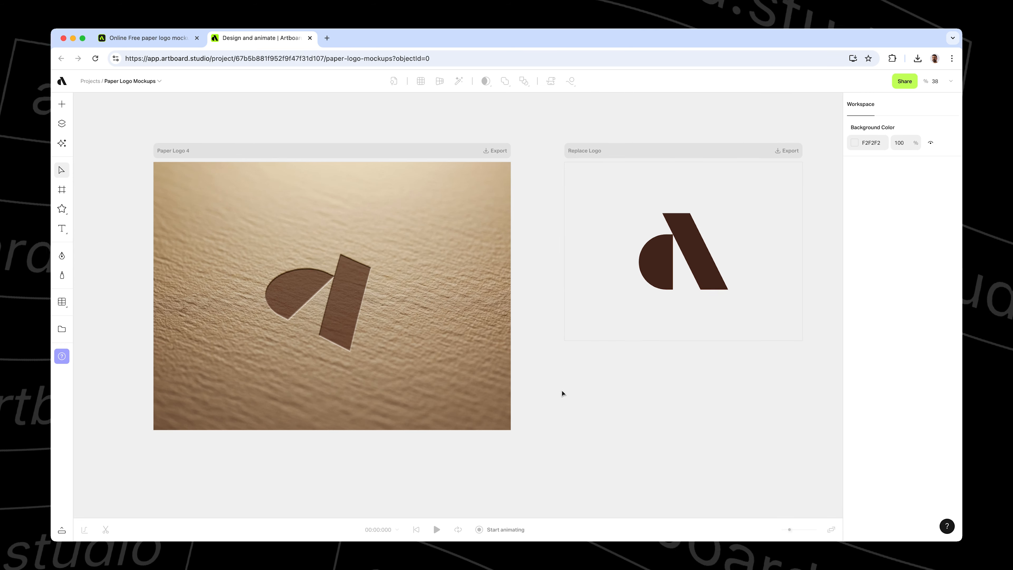
Open the export settings of the Paper Logo 4 artboard and set the format to JPEG.
left_click(446, 149)
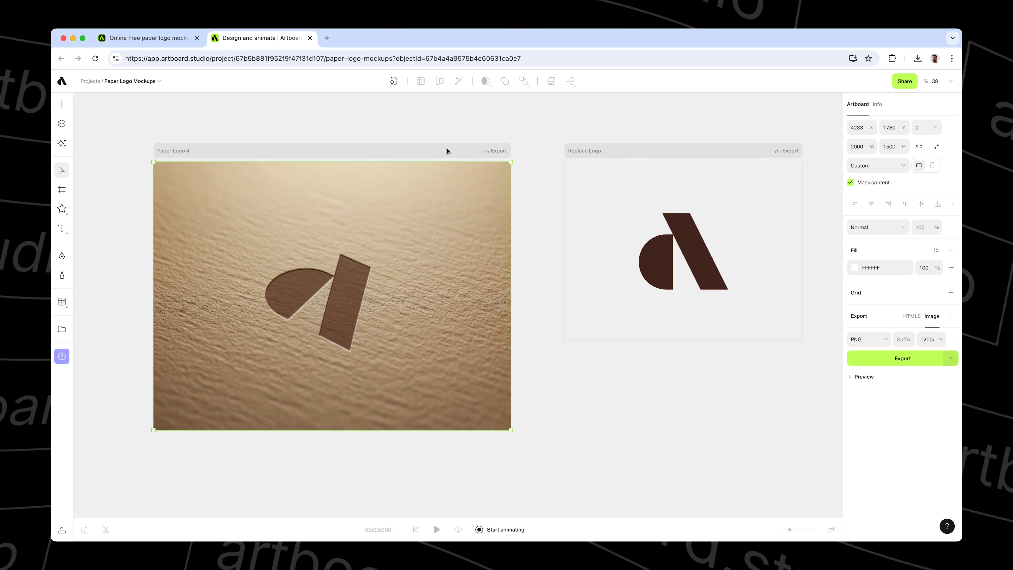
left_click(497, 155)
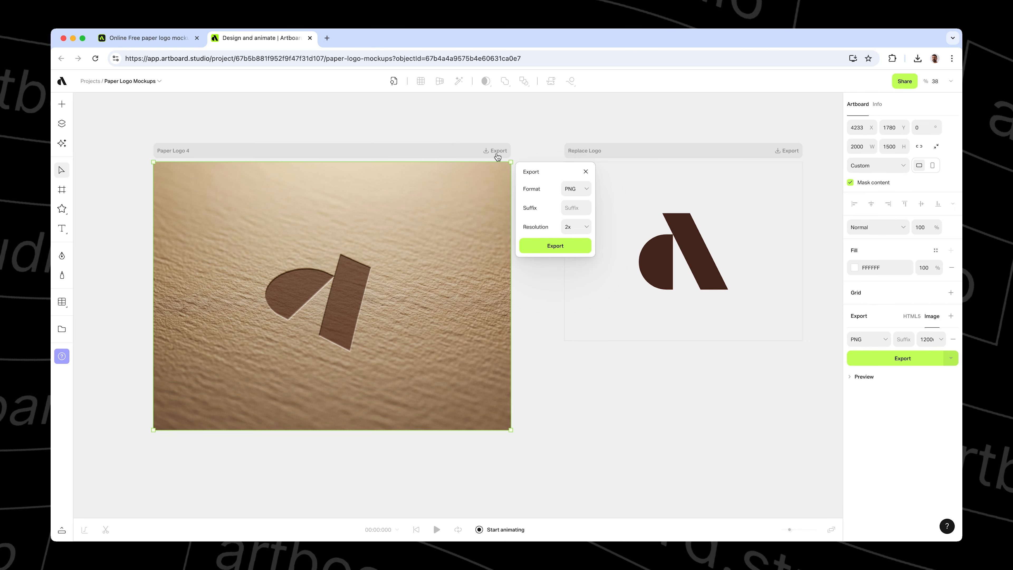
left_click(578, 192)
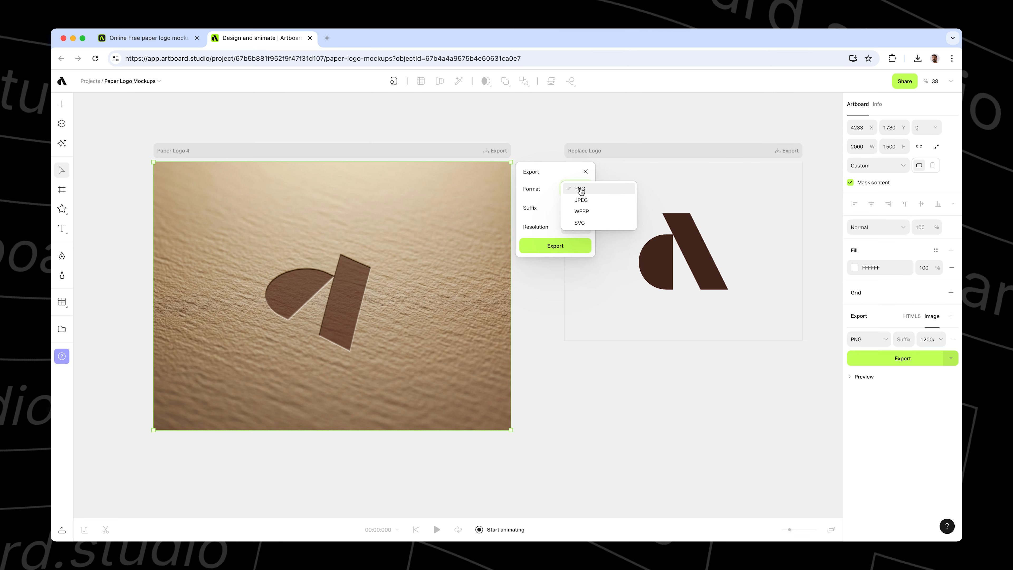
left_click(581, 200)
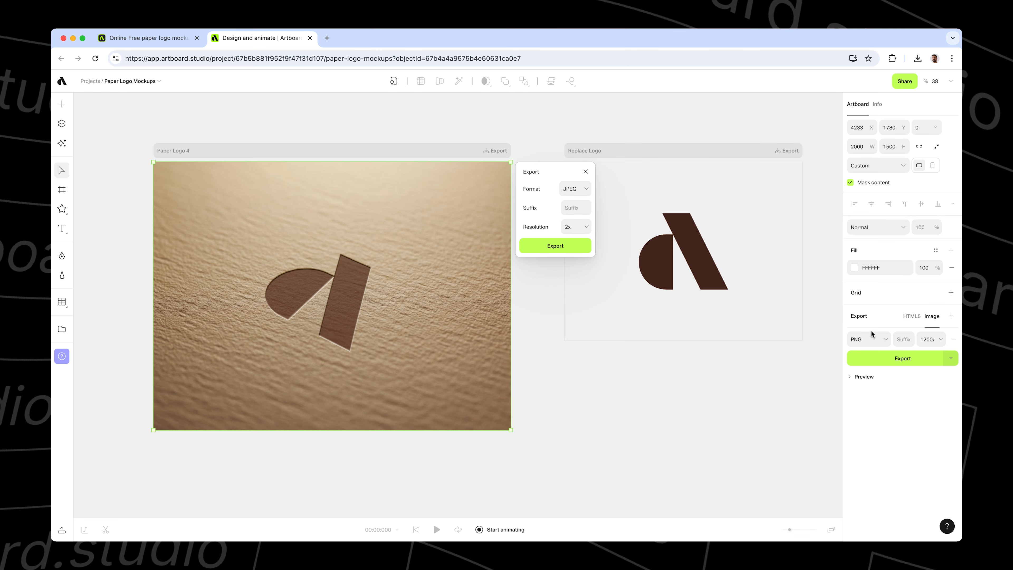
Replace the Paper Logo 4 artboard's image export preset with a new PNG preset at 2x resolution.
left_click(955, 339)
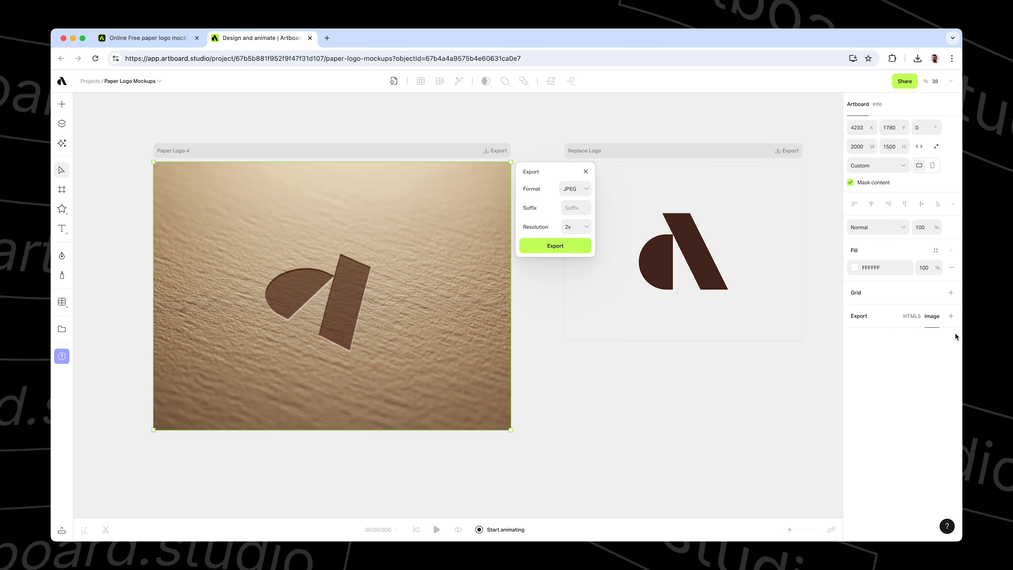
left_click(952, 316)
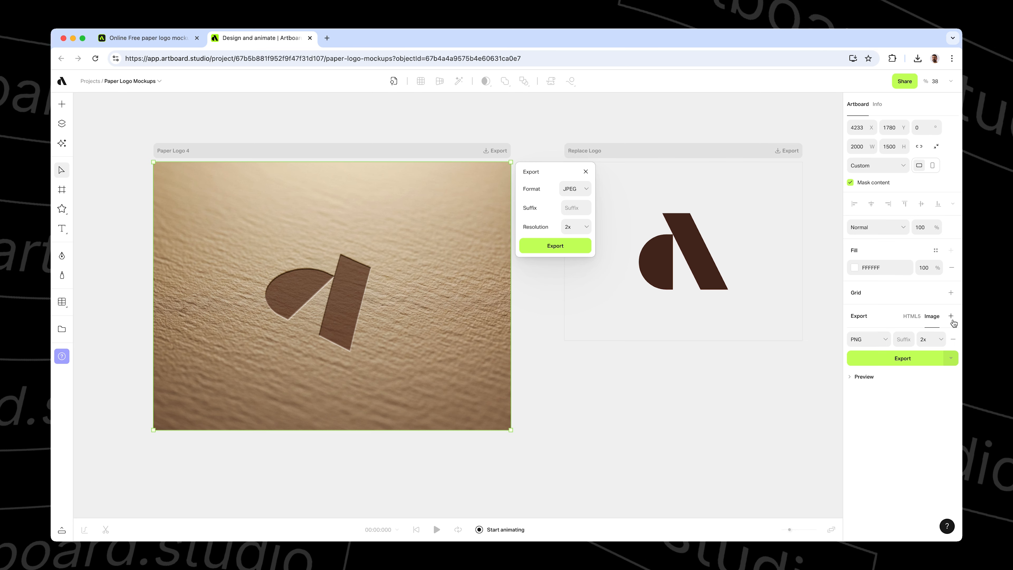
left_click(882, 342)
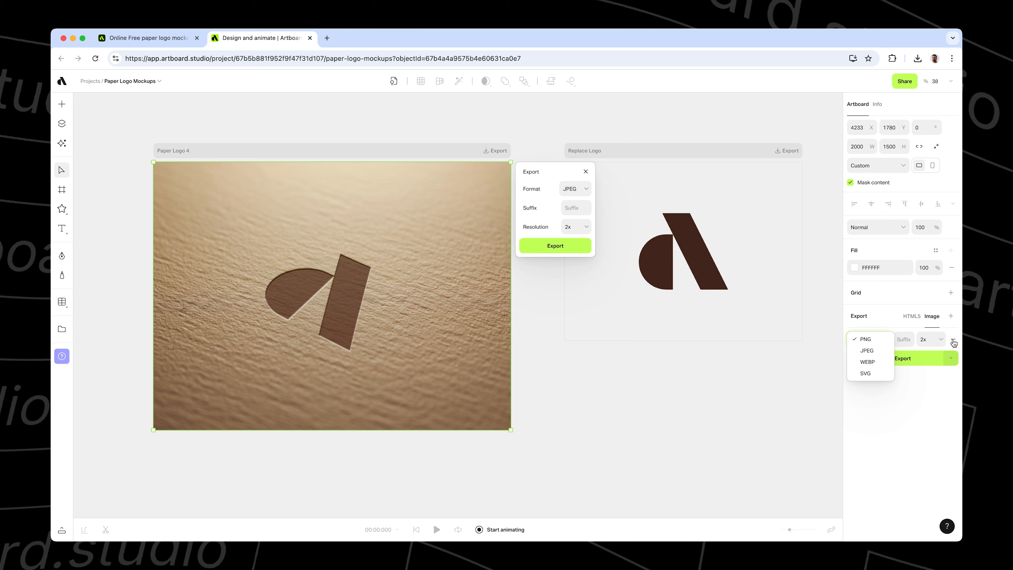
left_click(916, 370)
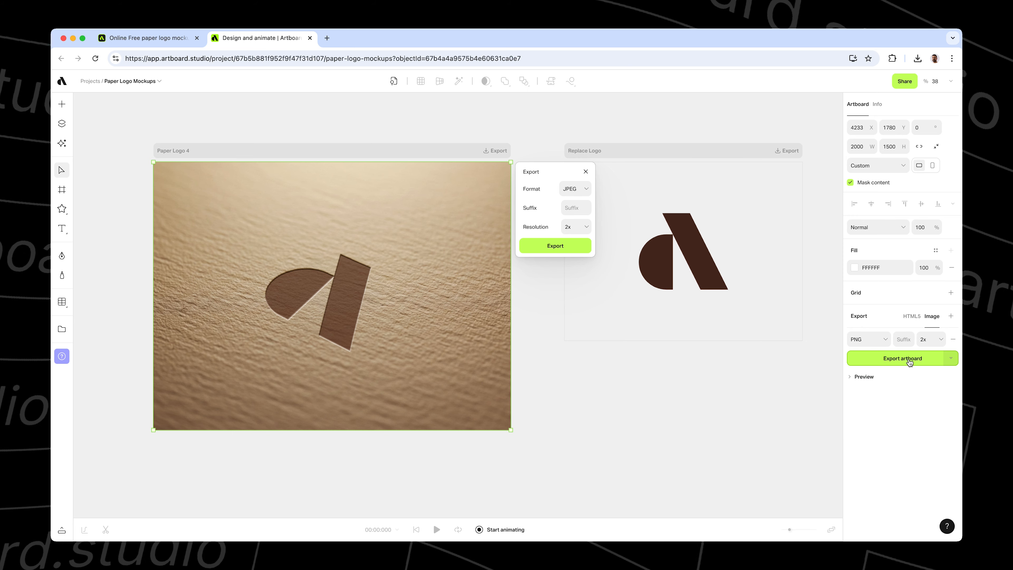